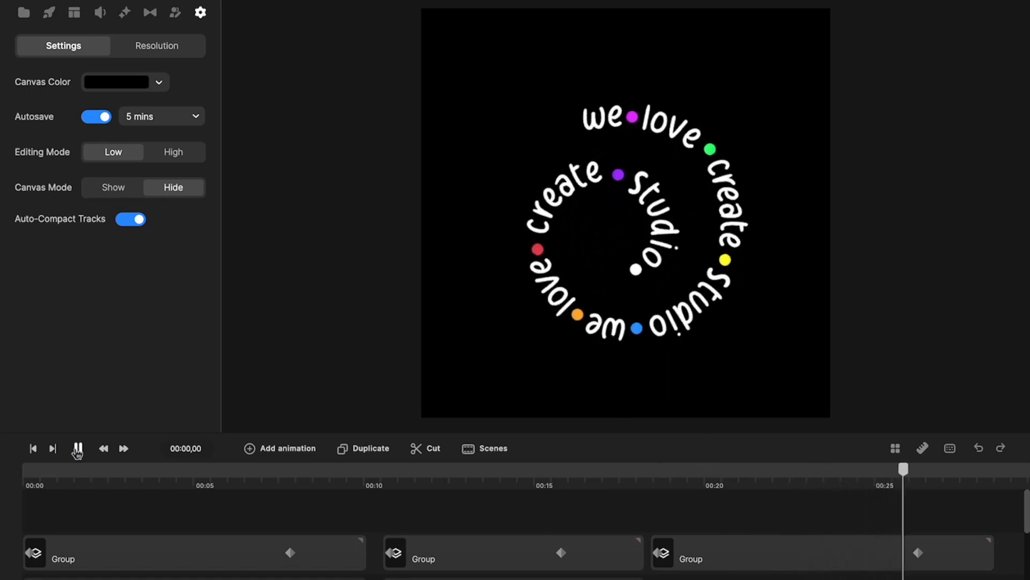
# Stop the preview and place the playhead in the empty area after the last group, at 00:29,20.
pyautogui.click(78, 449)
pyautogui.moveTo(95, 479); pyautogui.dragTo(920, 448)
pyautogui.hscroll(10, 801, 523)
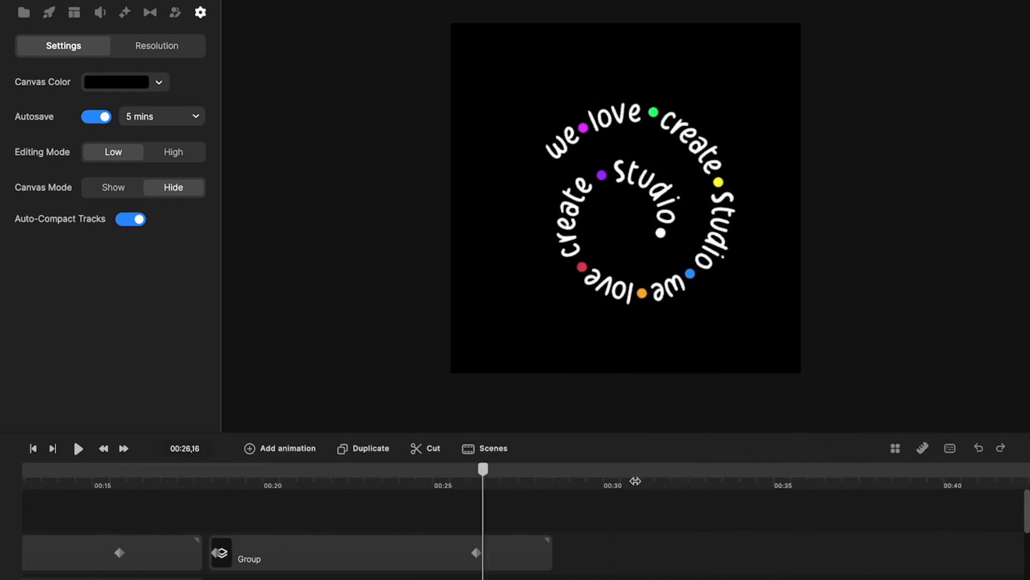
pyautogui.click(591, 471)
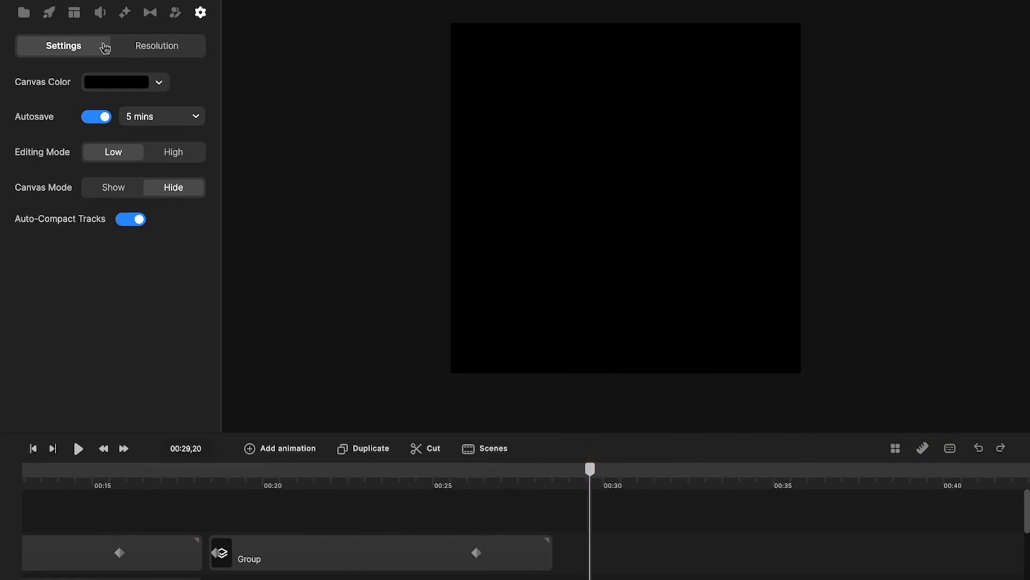
# Search the elements library for "squiggle".
pyautogui.click(49, 13)
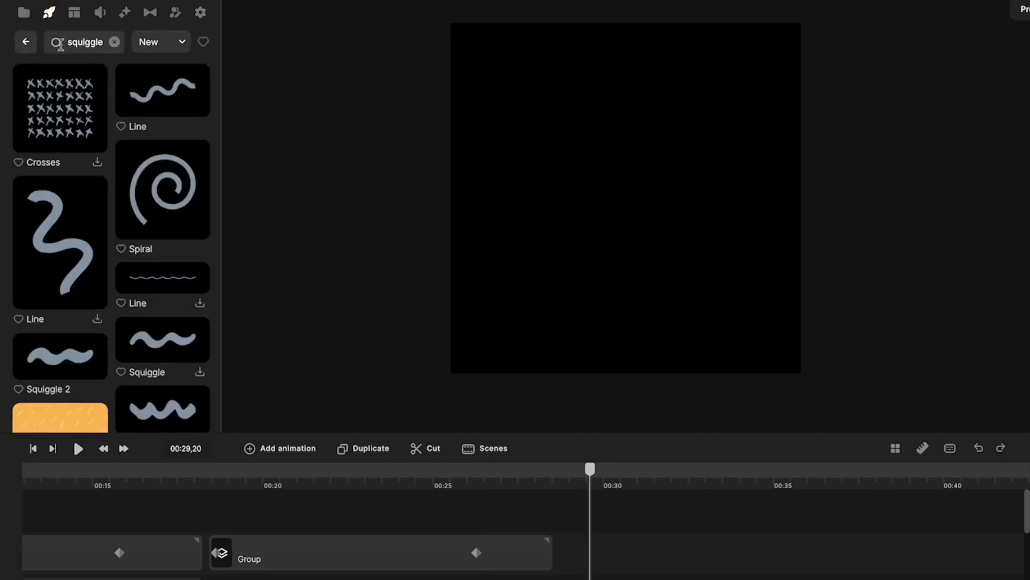
pyautogui.click(26, 44)
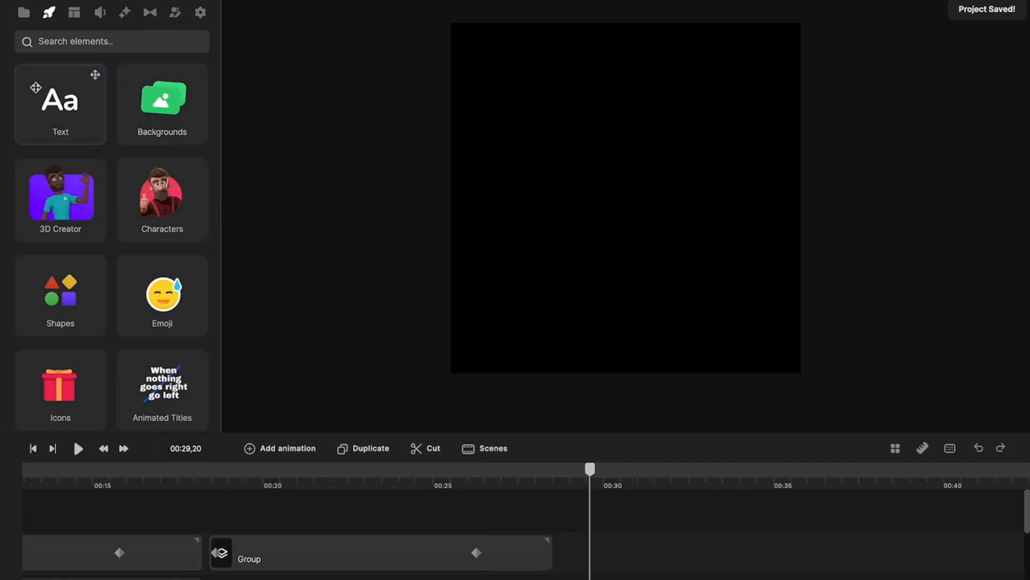
pyautogui.click(76, 41)
pyautogui.write('squiggle')
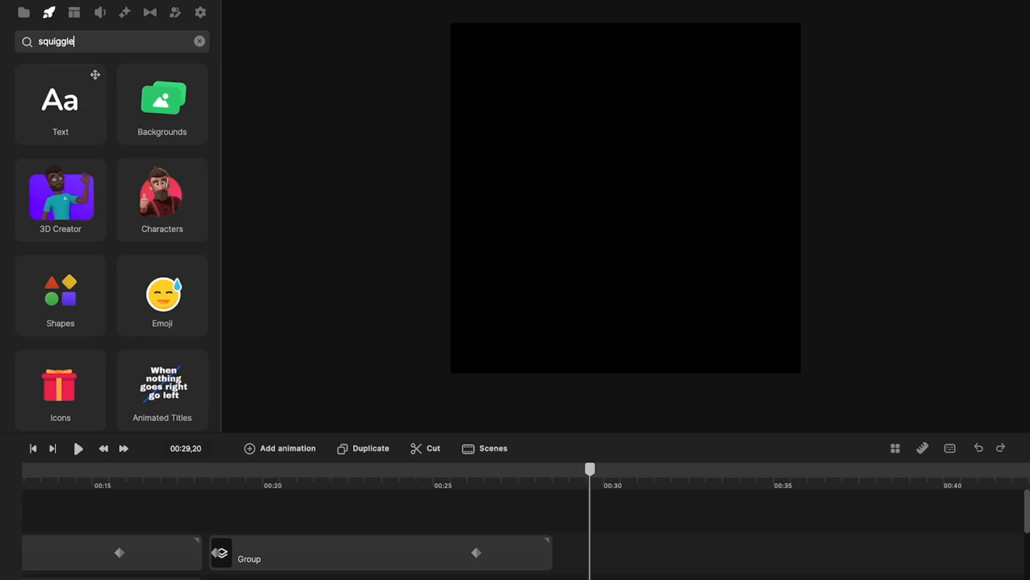
pyautogui.press('Return')
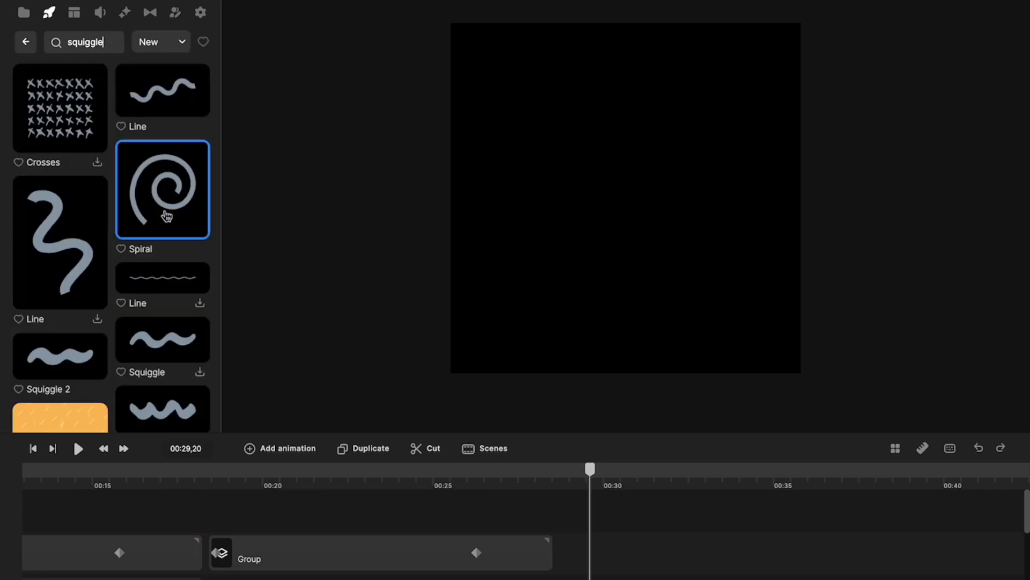
# Add the Spiral shape to the canvas and rotate it clockwise until its outer end sits at the upper left.
pyautogui.moveTo(166, 209); pyautogui.dragTo(604, 217)
pyautogui.click(691, 238)
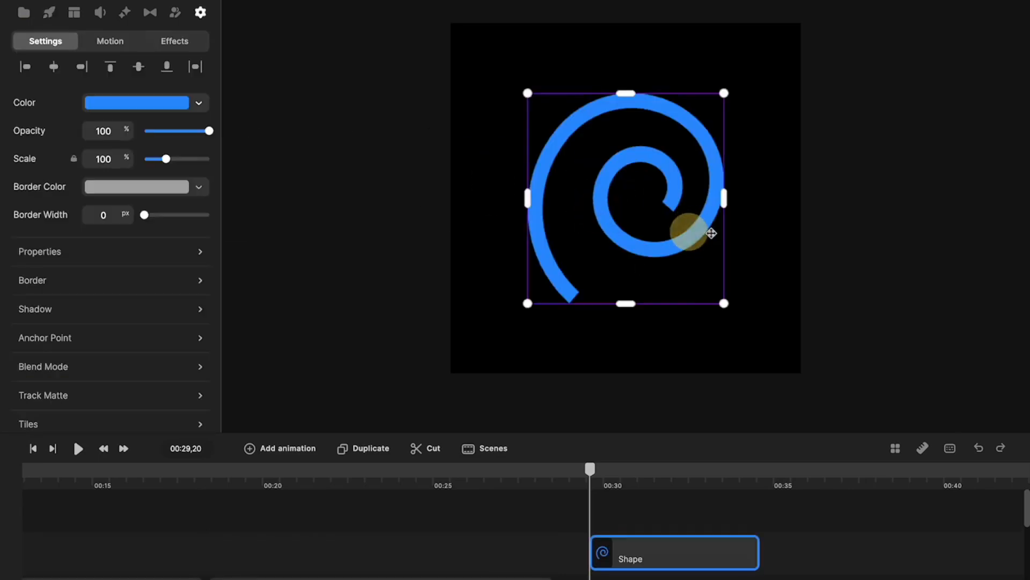
pyautogui.moveTo(735, 301); pyautogui.dragTo(536, 233)
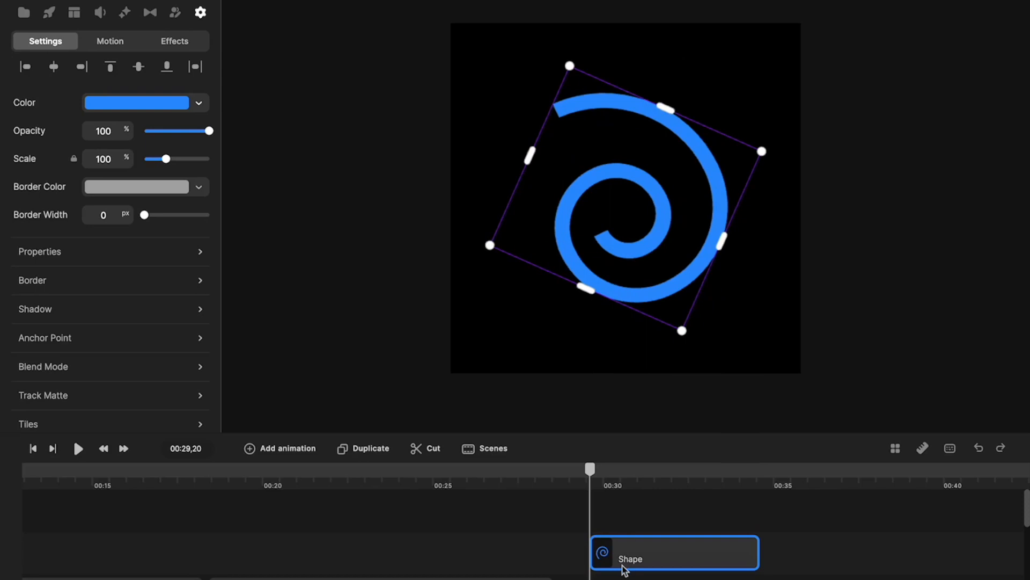
# Extend the spiral shape's clip on the timeline to about 00:55.
pyautogui.scroll(-2, 622, 568)
pyautogui.hscroll(5, 621, 569)
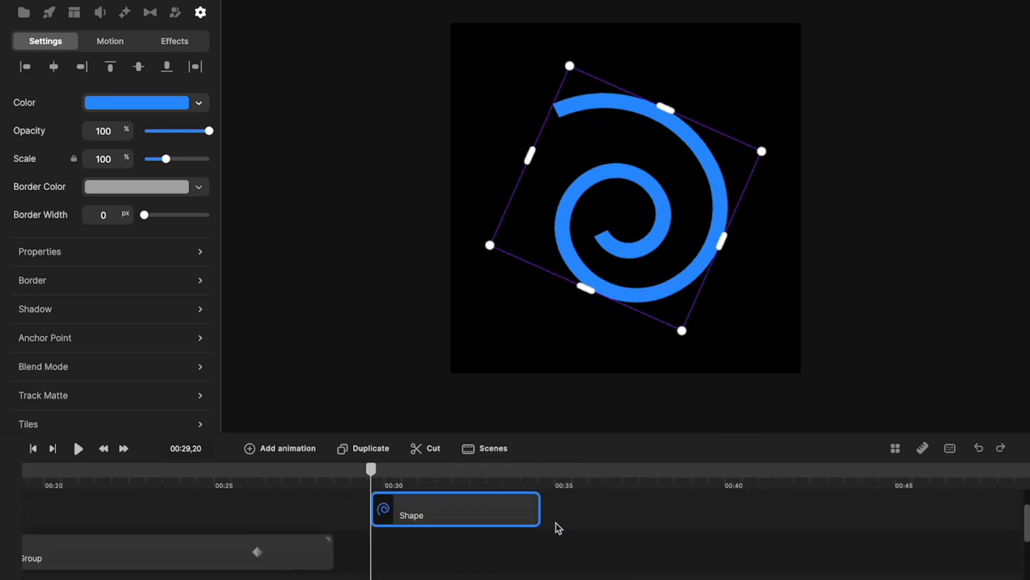
pyautogui.moveTo(537, 510); pyautogui.dragTo(1025, 518)
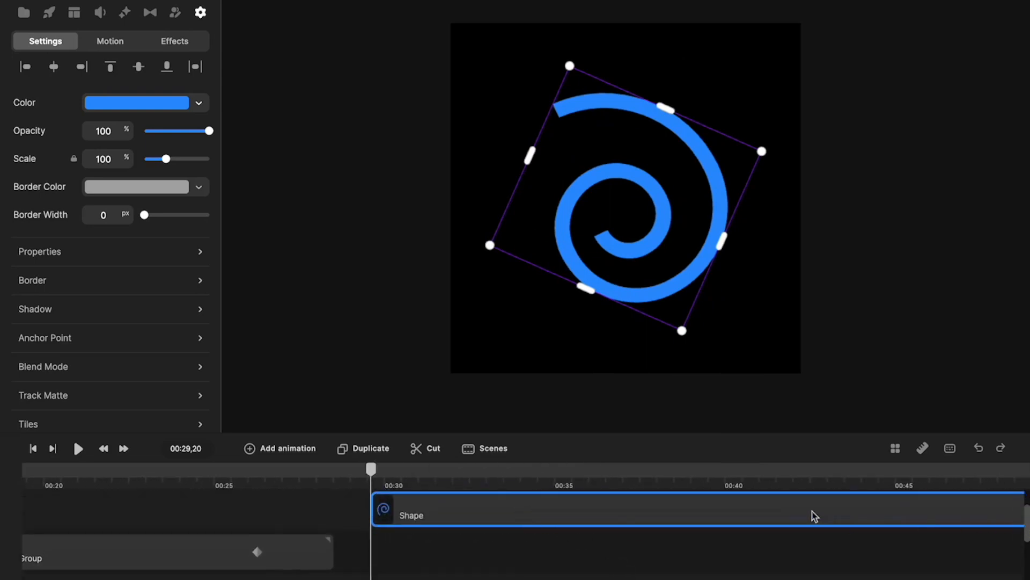
pyautogui.hscroll(3, 814, 515)
pyautogui.hscroll(2, 814, 515)
pyautogui.moveTo(769, 506); pyautogui.dragTo(974, 508)
pyautogui.click(352, 575)
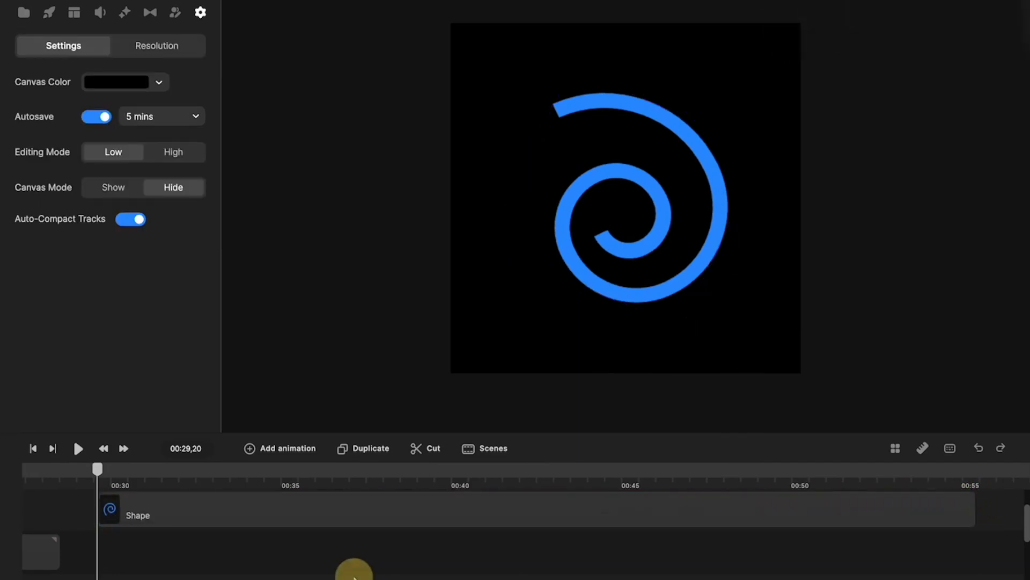
# Move the spiral's clip onto the same track as the last group and check both clips on the canvas.
pyautogui.hscroll(-5, 352, 569)
pyautogui.moveTo(449, 510); pyautogui.dragTo(442, 540)
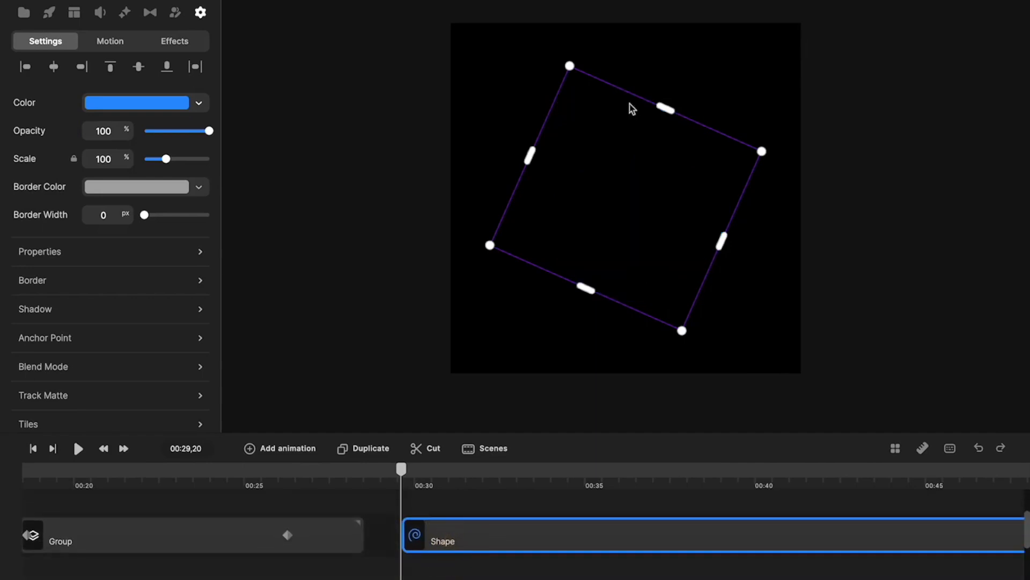
pyautogui.click(430, 471)
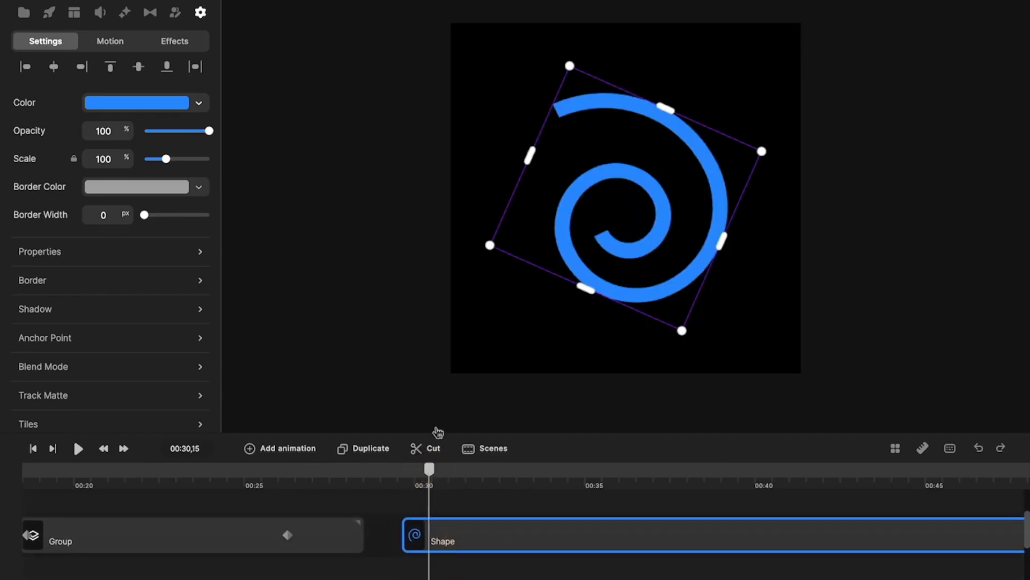
pyautogui.click(183, 472)
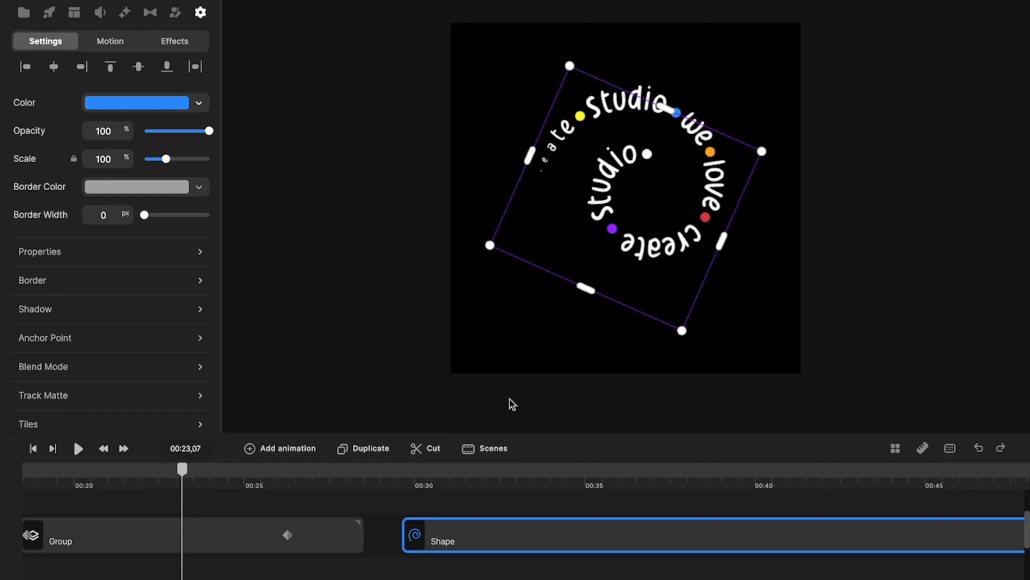
# Add a text element at 00:29,29 and replace its placeholder text with the letter "c".
pyautogui.click(411, 472)
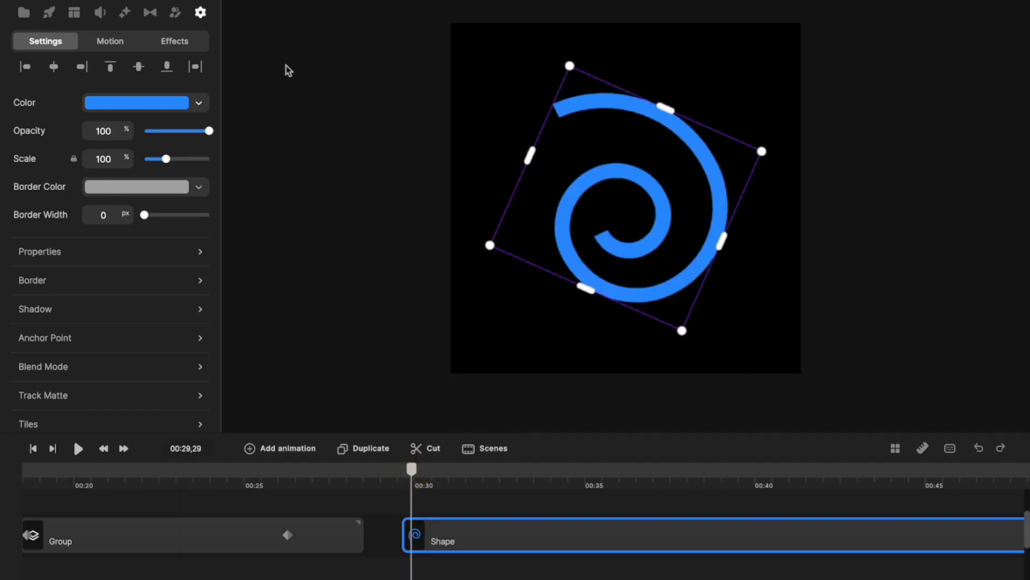
pyautogui.click(241, 0)
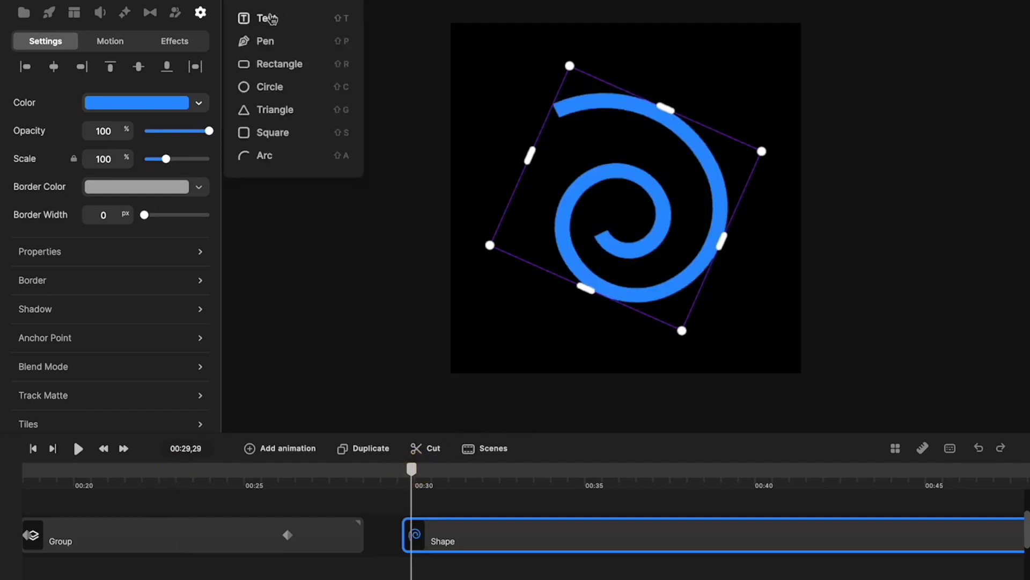
pyautogui.click(270, 20)
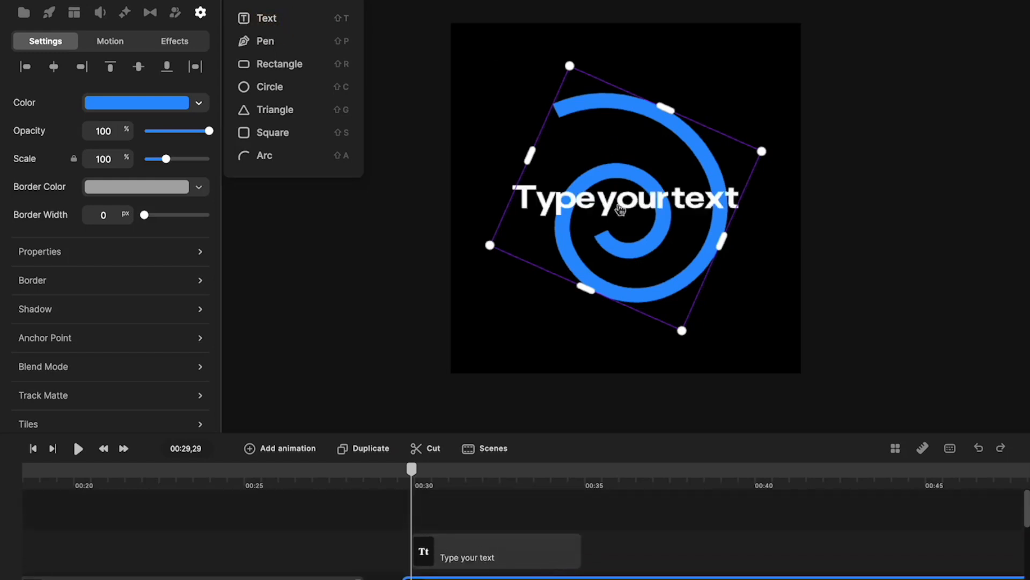
pyautogui.click(621, 210)
pyautogui.doubleClick(618, 205)
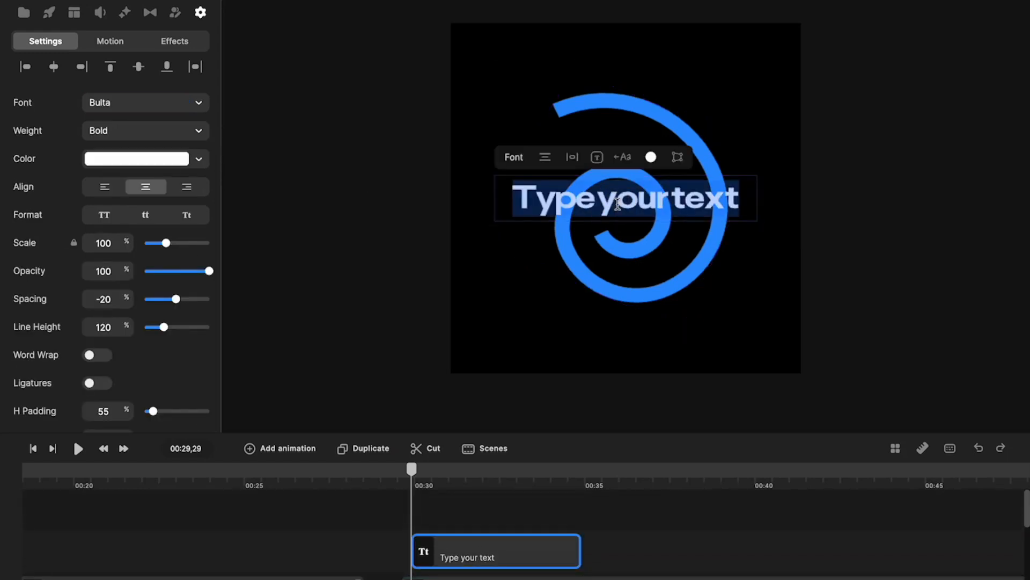
pyautogui.write('c')
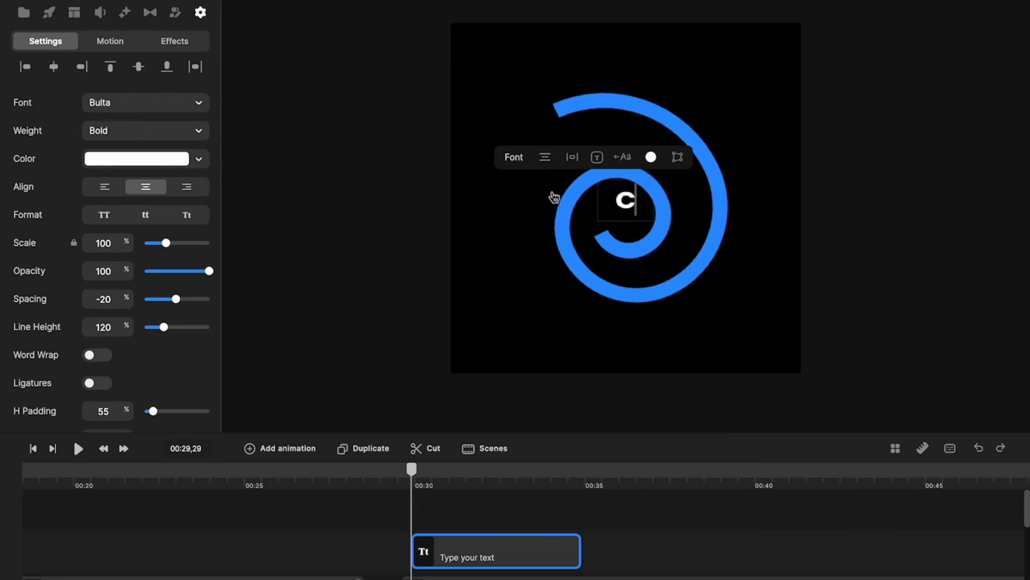
pyautogui.click(795, 242)
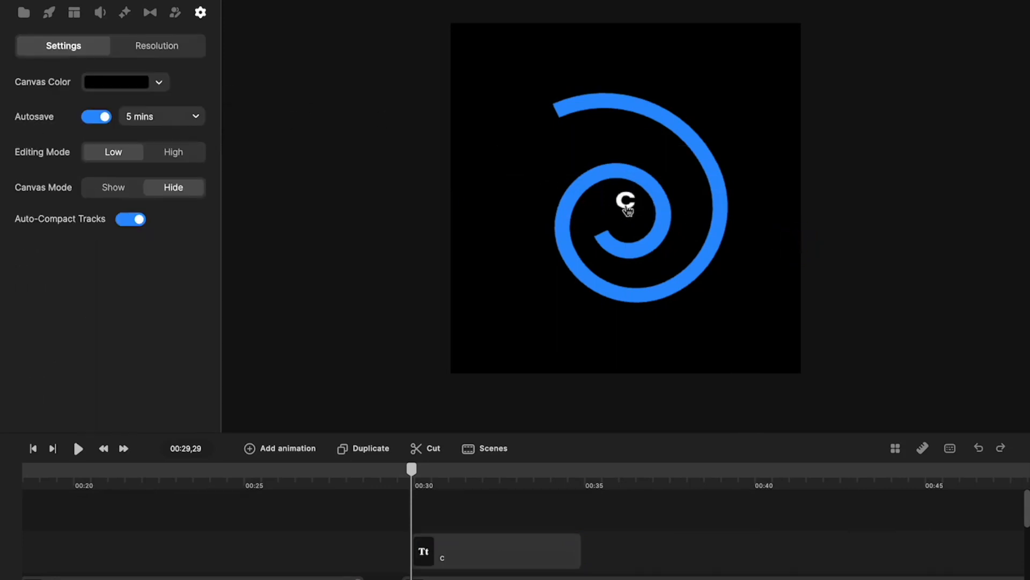
# Enlarge the letter c to 151% scale and set its horizontal and vertical padding to 0%.
pyautogui.click(627, 208)
pyautogui.moveTo(654, 221); pyautogui.dragTo(682, 244)
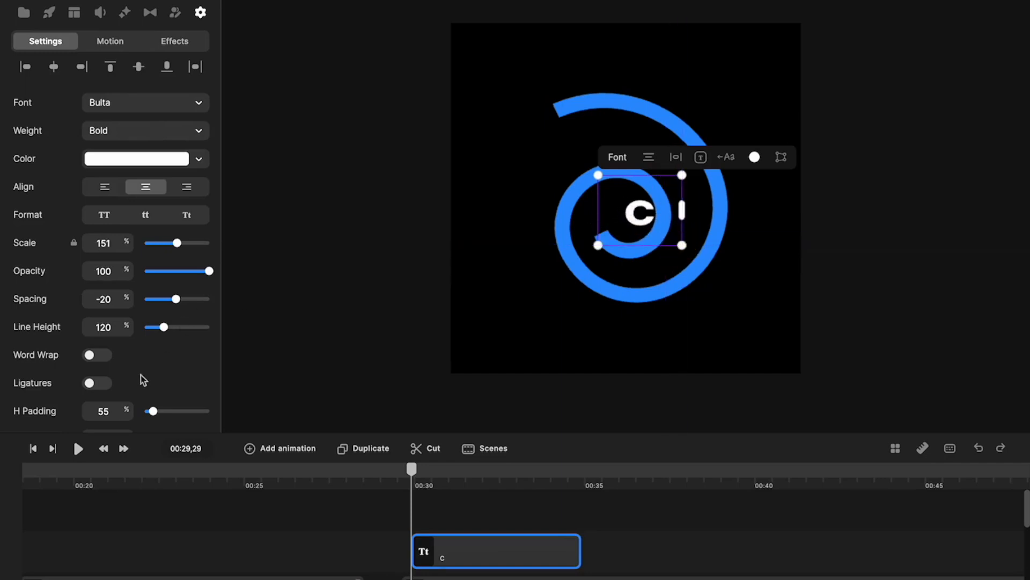
pyautogui.scroll(-3, 144, 380)
pyautogui.moveTo(153, 283); pyautogui.dragTo(103, 281)
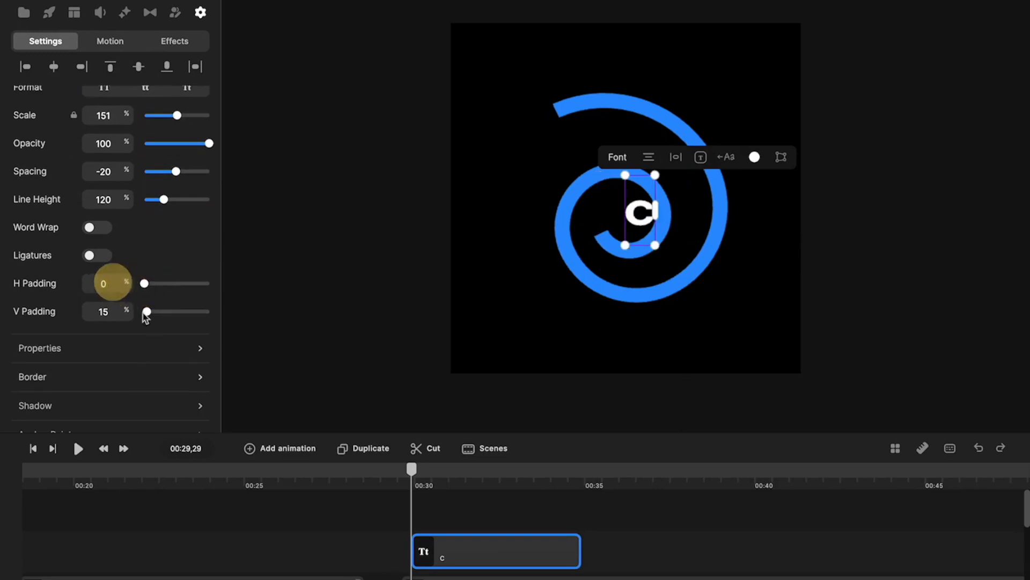
pyautogui.moveTo(146, 312); pyautogui.dragTo(115, 306)
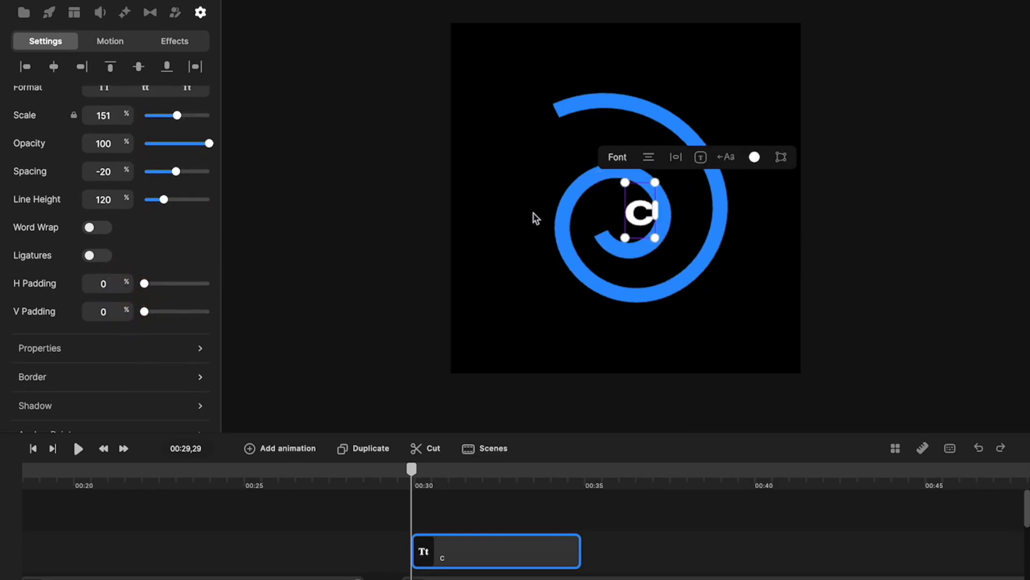
# Place the letter c on the spiral's outer end, tilted along the curve, and lengthen its clip to start together with the spiral's clip.
pyautogui.moveTo(638, 222); pyautogui.dragTo(572, 107)
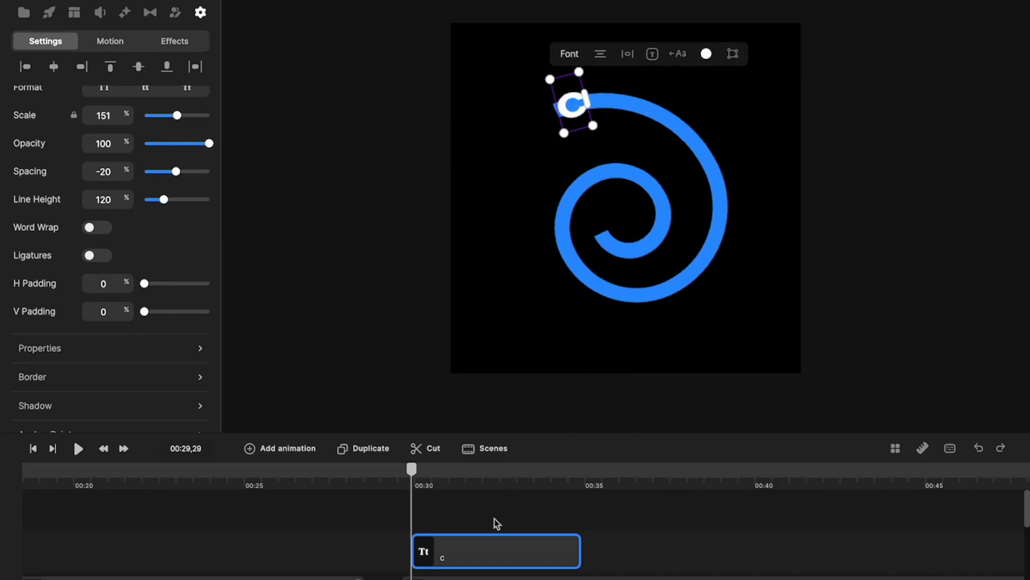
pyautogui.hscroll(6, 495, 523)
pyautogui.moveTo(228, 549); pyautogui.dragTo(927, 545)
pyautogui.hscroll(-6, 536, 542)
pyautogui.hscroll(1, 538, 545)
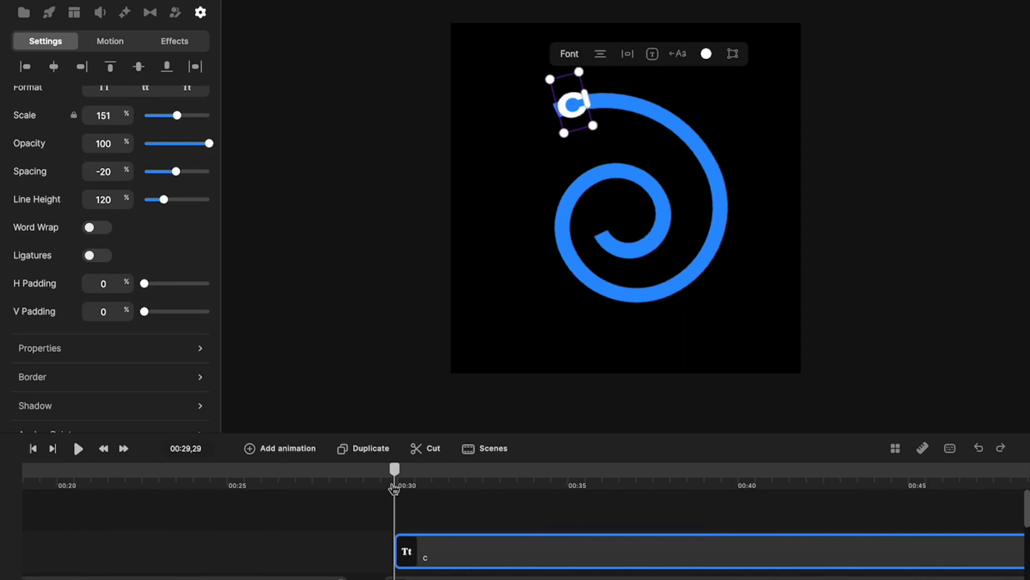
pyautogui.moveTo(396, 471); pyautogui.dragTo(400, 472)
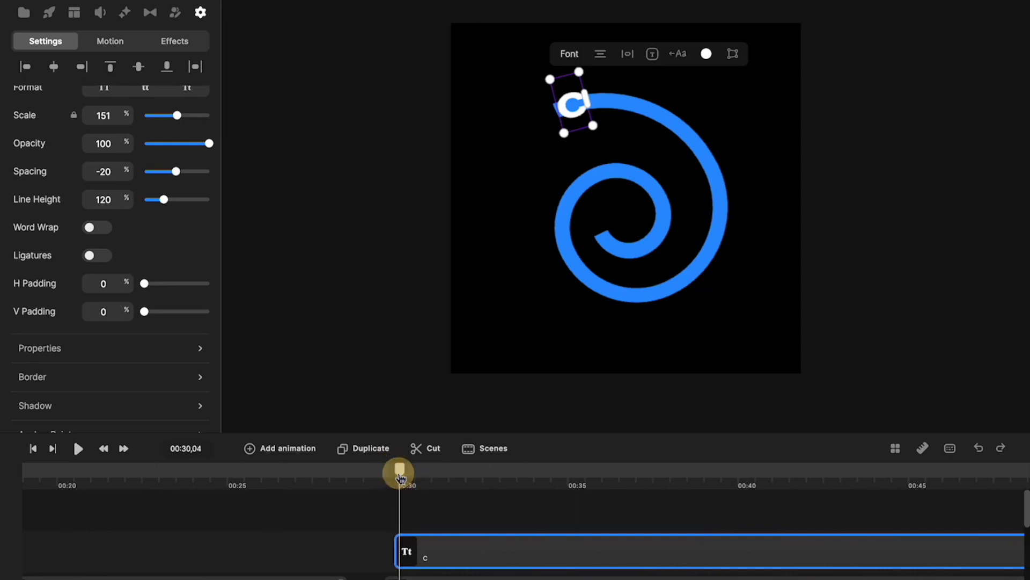
pyautogui.moveTo(421, 554); pyautogui.dragTo(412, 554)
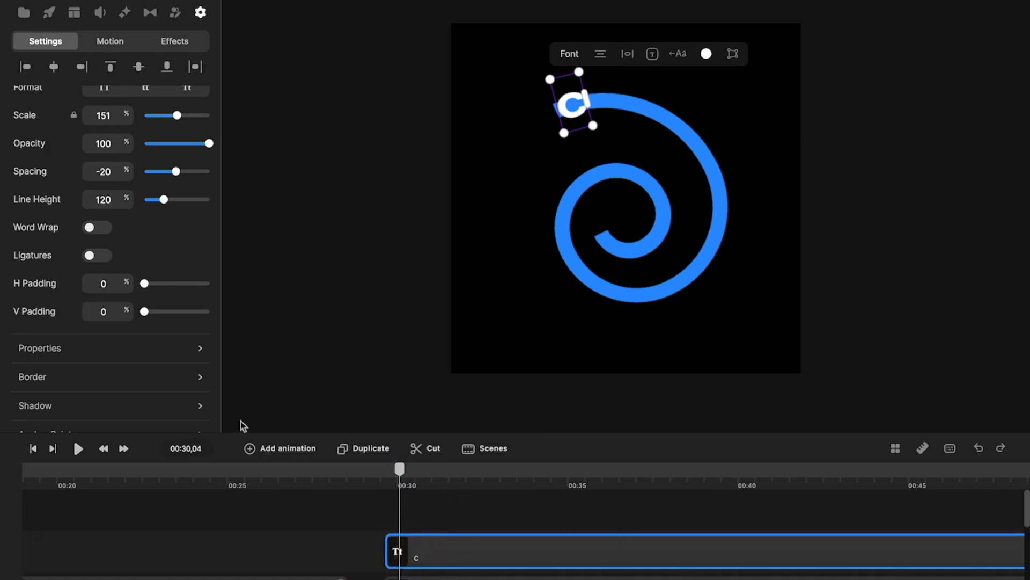
# Add a Scale animation to the letter c at 00:30,04 with Linear easing.
pyautogui.click(285, 449)
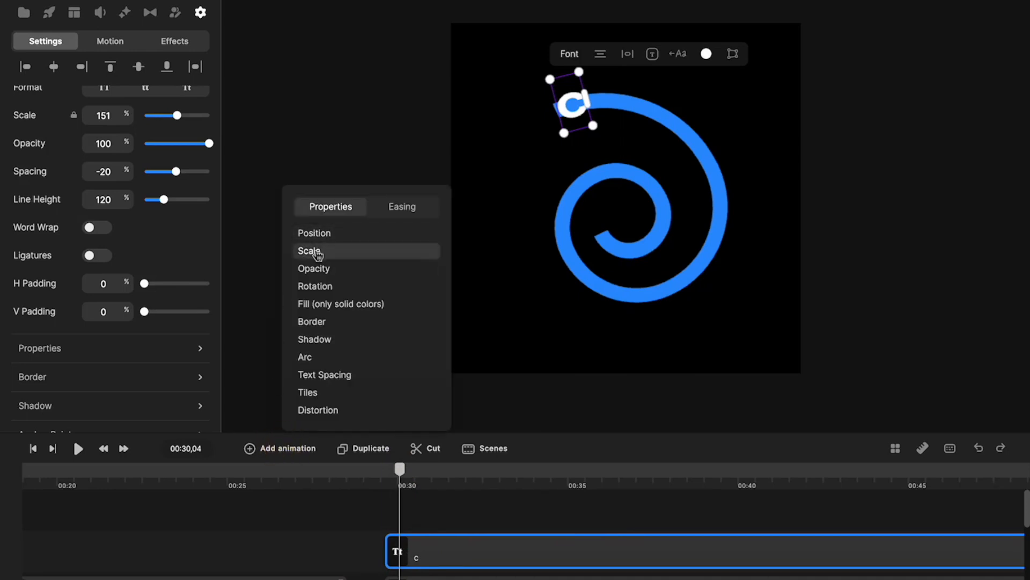
pyautogui.click(317, 252)
pyautogui.click(380, 208)
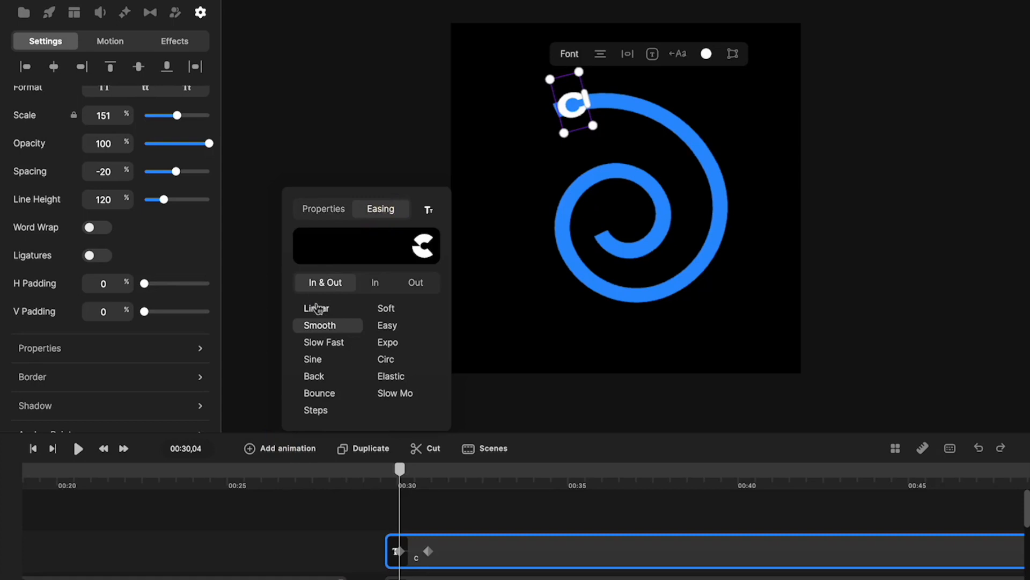
pyautogui.click(317, 309)
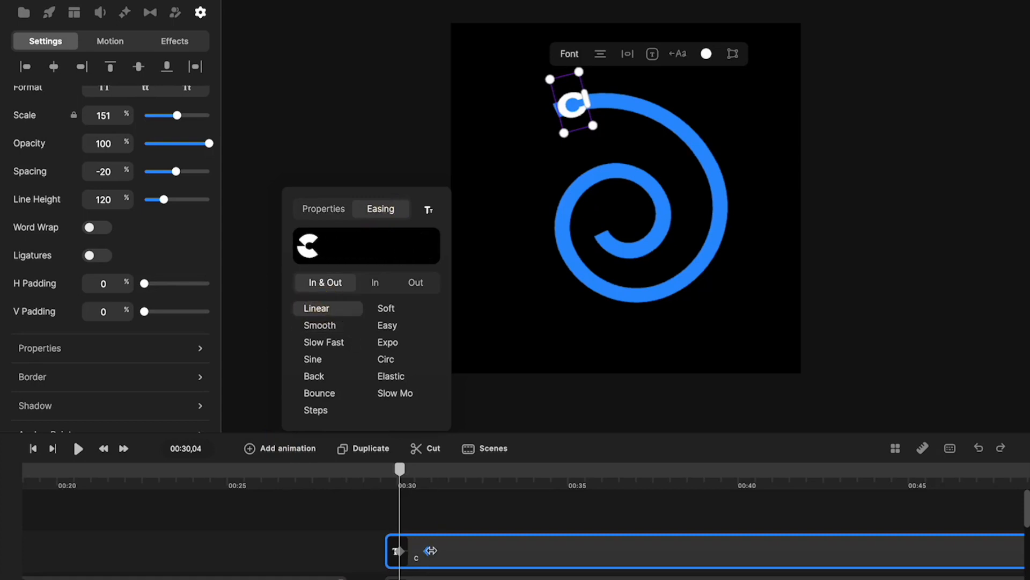
# Set the letter's scale to 0% at the first keyframe of its scale animation.
pyautogui.click(429, 552)
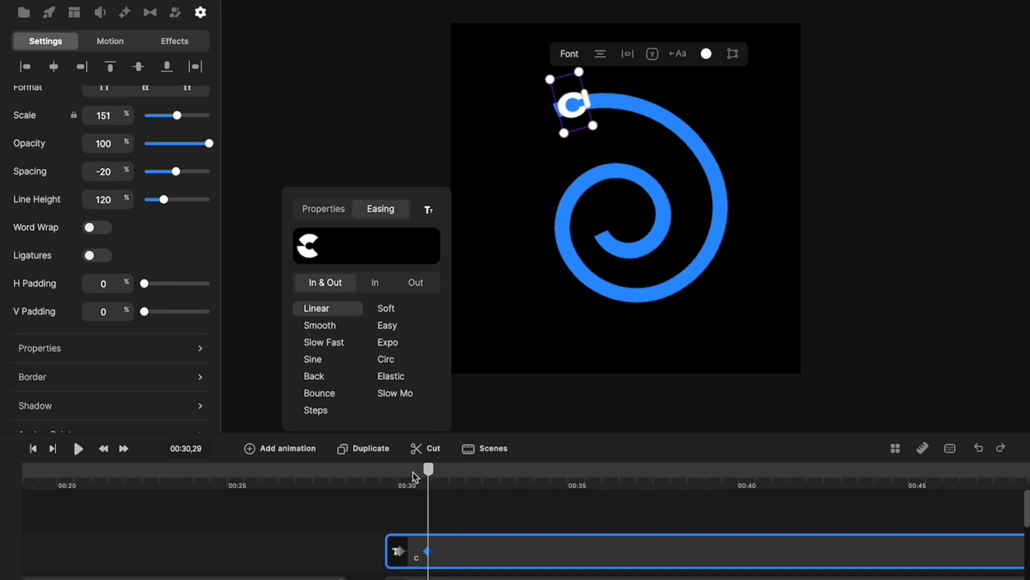
pyautogui.click(399, 551)
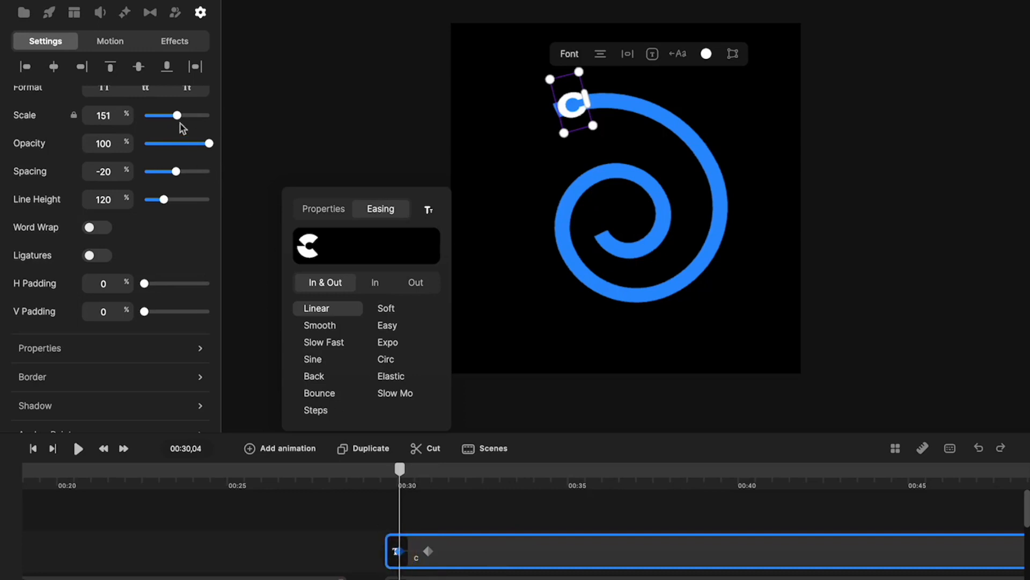
pyautogui.moveTo(177, 116); pyautogui.dragTo(143, 115)
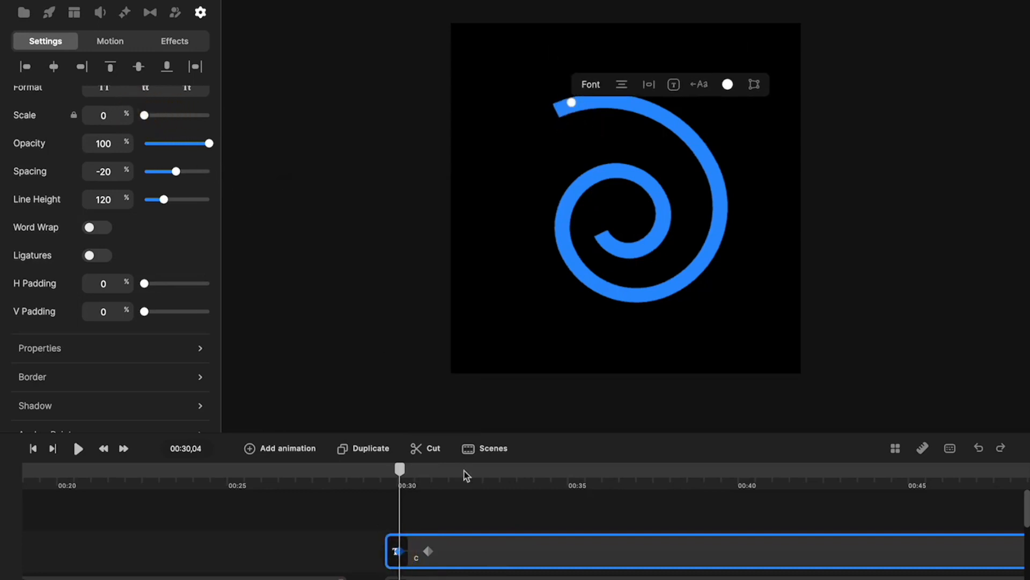
# Duplicate the letter c beside itself on the spiral, change the copy to r, and tilt it along the curve.
pyautogui.moveTo(400, 470); pyautogui.dragTo(423, 476)
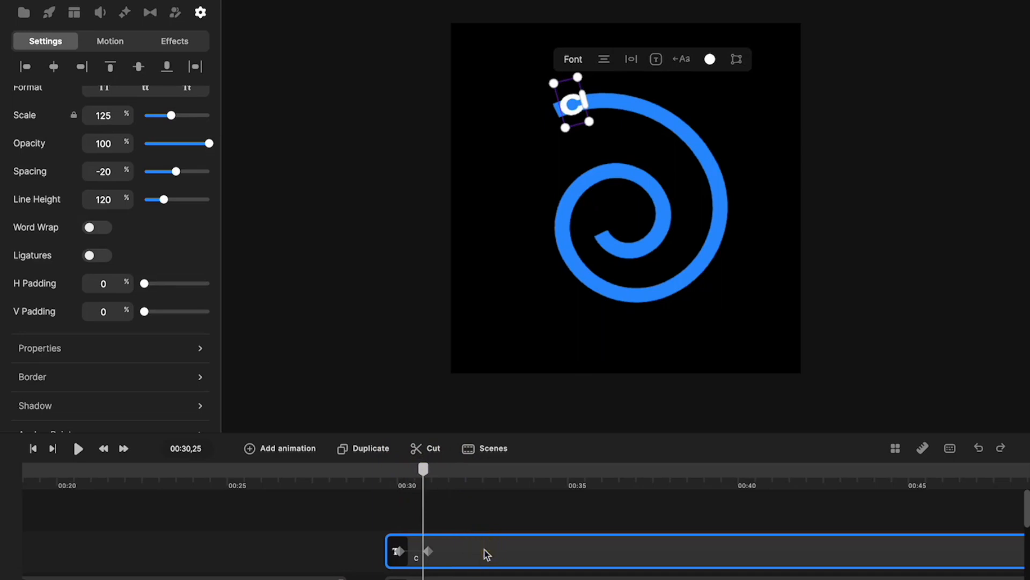
pyautogui.moveTo(573, 113); pyautogui.dragTo(600, 107)
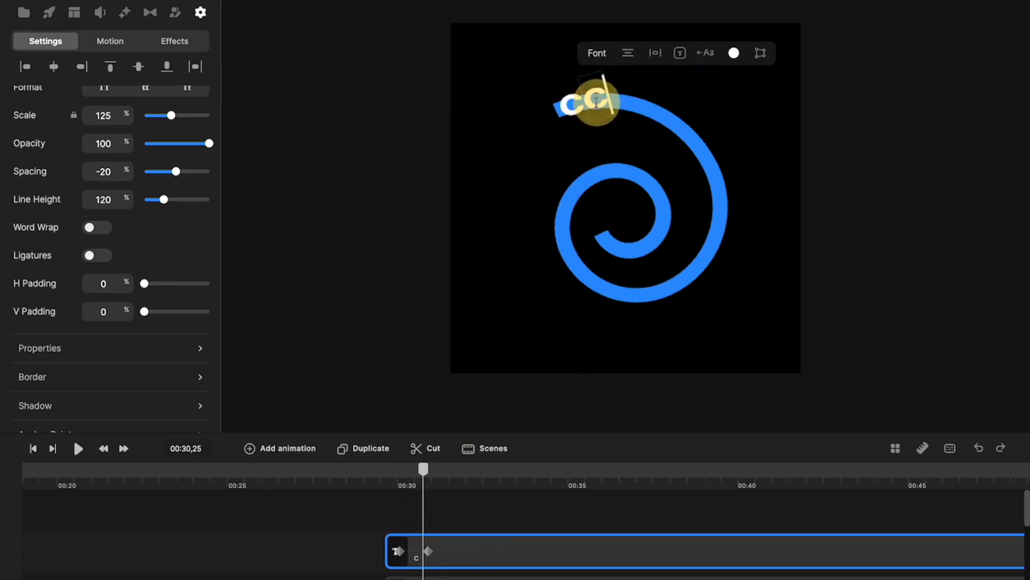
pyautogui.doubleClick(591, 104)
pyautogui.write('r')
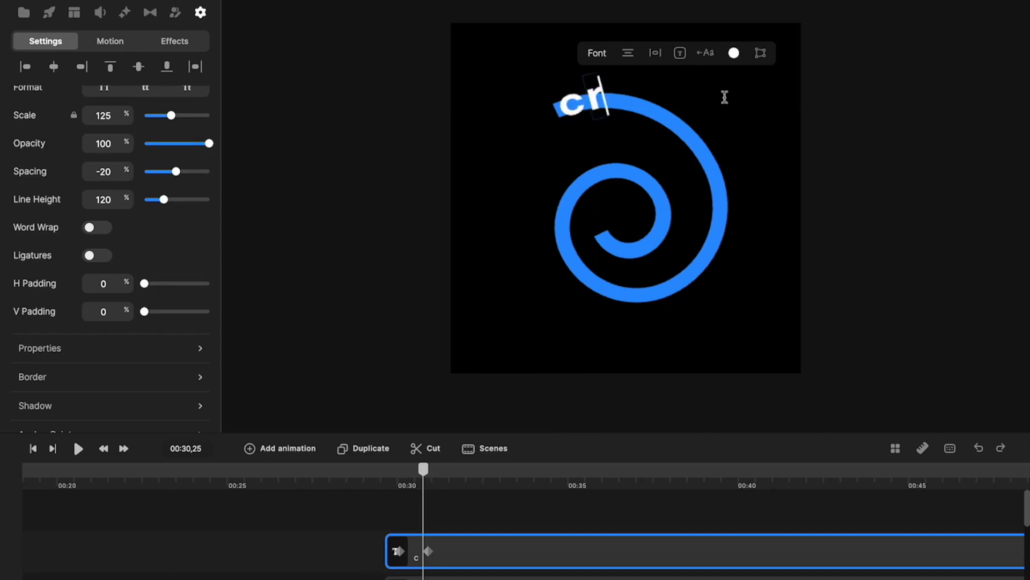
pyautogui.click(839, 132)
pyautogui.click(597, 100)
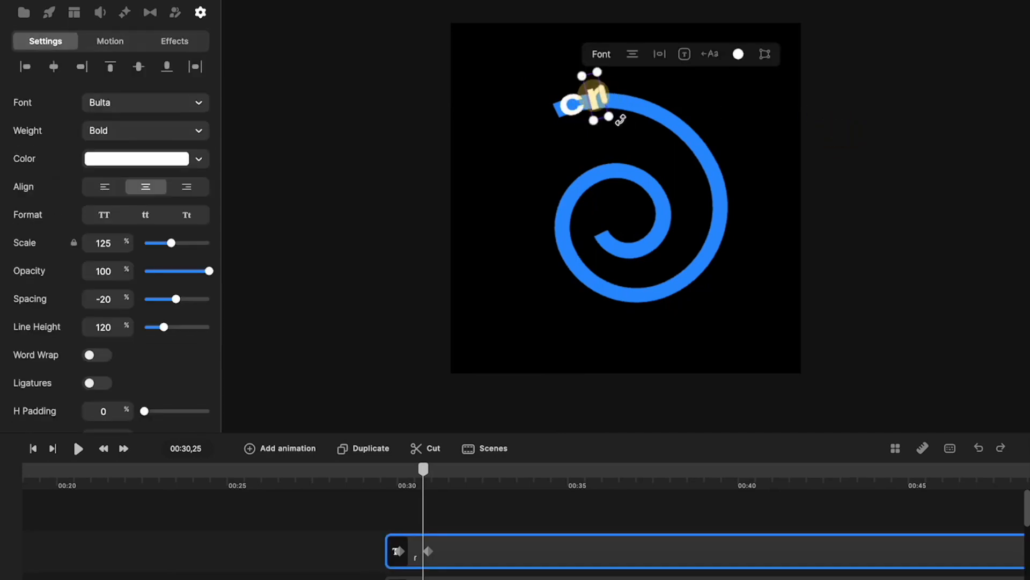
pyautogui.moveTo(605, 116)
pyautogui.mouseDown()
pyautogui.moveTo(616, 125)
pyautogui.moveTo(597, 103)
pyautogui.mouseUp()
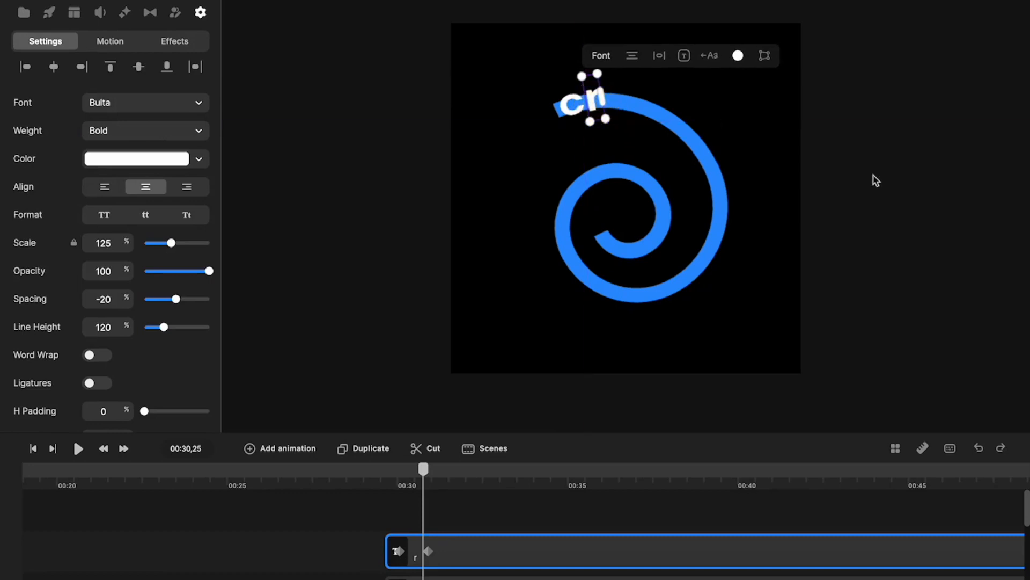
pyautogui.click(873, 176)
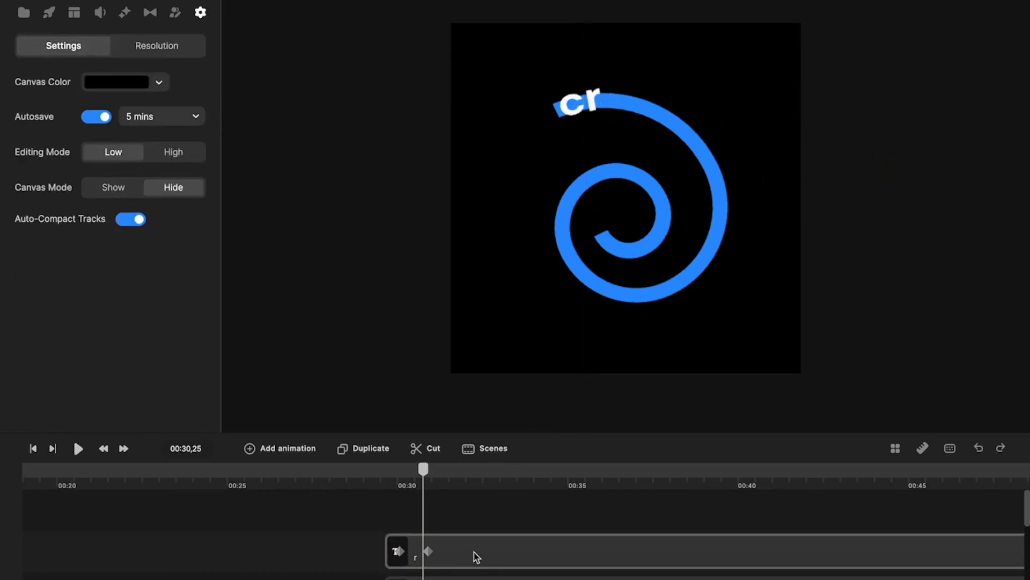
# Shift the letter r's scale animation slightly later than the animation of the letter c.
pyautogui.click(418, 558)
pyautogui.moveTo(418, 558); pyautogui.dragTo(422, 559)
pyautogui.scroll(-1, 421, 559)
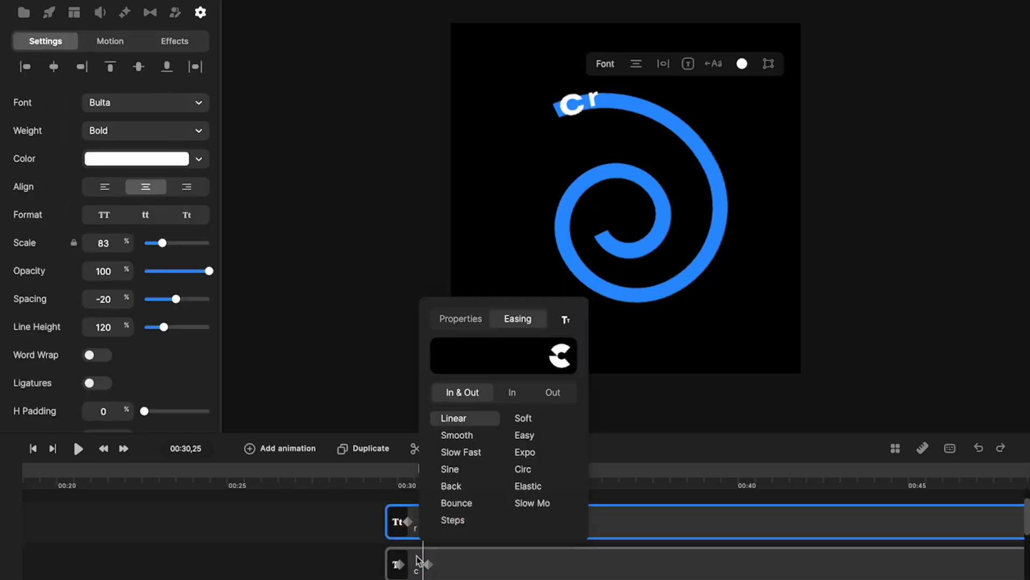
pyautogui.click(349, 554)
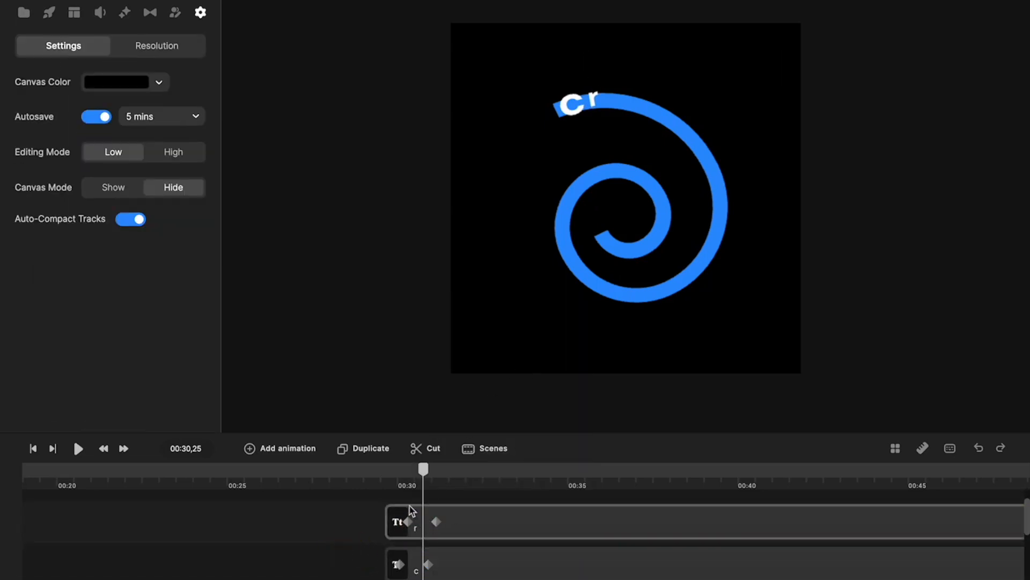
# At 00:32,08, duplicate the letter r further along the spiral, change the copy to e, and rotate it to follow the curve.
pyautogui.moveTo(424, 469); pyautogui.dragTo(473, 475)
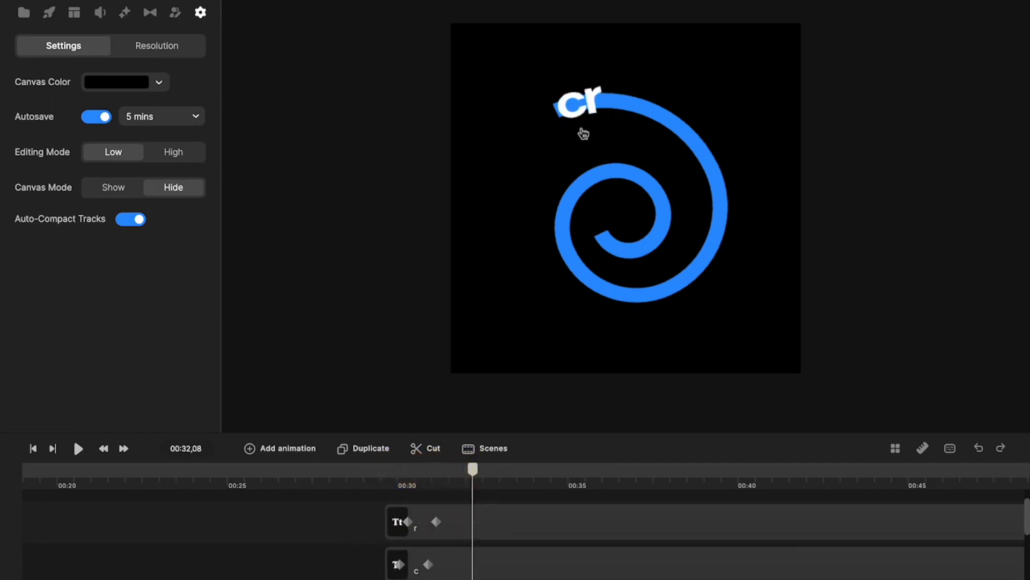
pyautogui.click(593, 106)
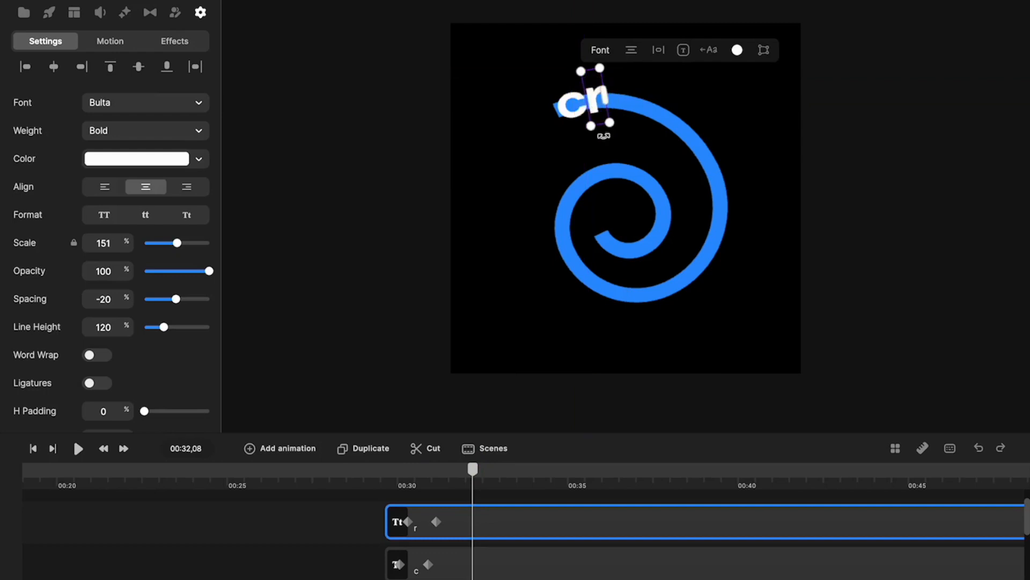
pyautogui.press('super+d')
pyautogui.moveTo(594, 107); pyautogui.dragTo(633, 102)
pyautogui.doubleClick(635, 102)
pyautogui.write('e')
pyautogui.click(712, 130)
pyautogui.click(633, 110)
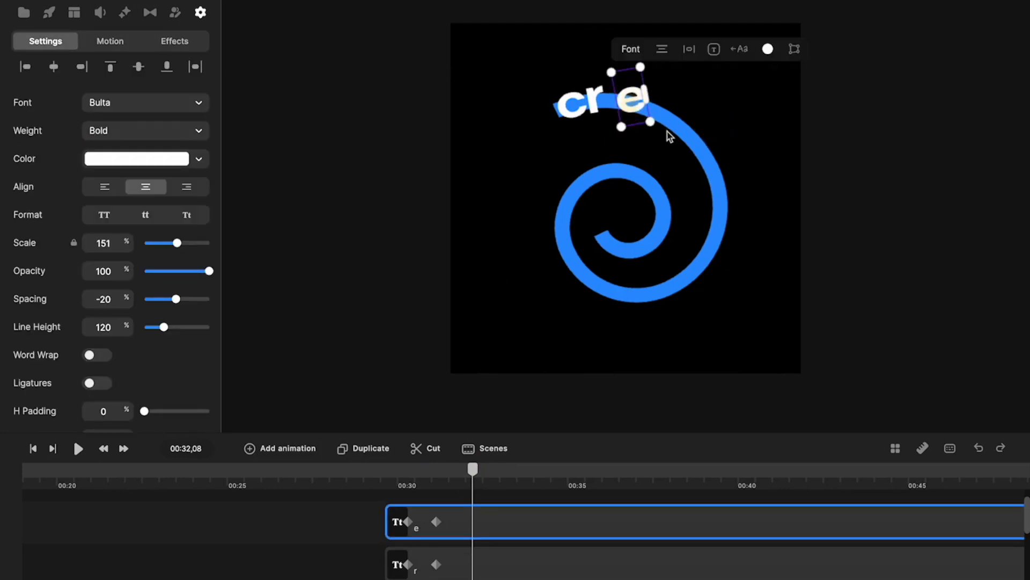
pyautogui.moveTo(659, 128); pyautogui.dragTo(644, 126)
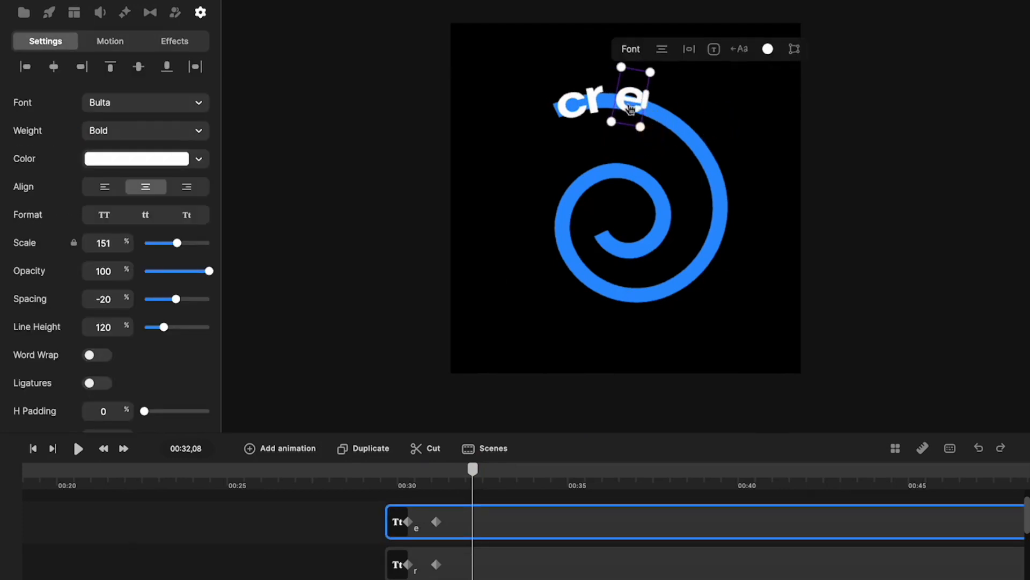
# Close the gap between the letters r and e on the spiral.
pyautogui.click(595, 105)
pyautogui.moveTo(595, 106); pyautogui.dragTo(624, 110)
pyautogui.click(633, 114)
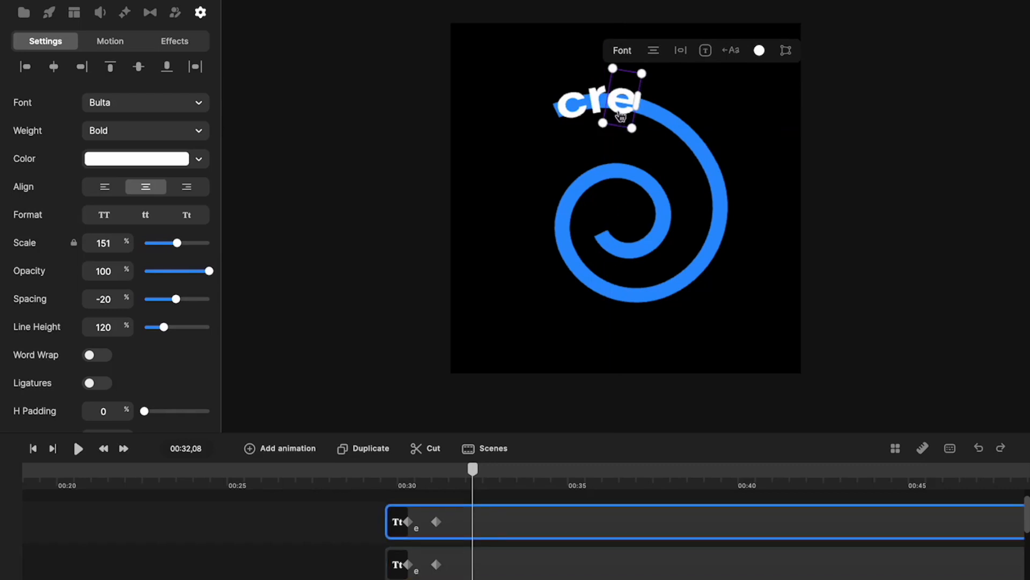
pyautogui.click(618, 109)
pyautogui.click(689, 141)
# Complete the word create with duplicated letters a, t and e, placed and rotated along the spiral.
pyautogui.click(624, 103)
pyautogui.moveTo(625, 103); pyautogui.dragTo(644, 109)
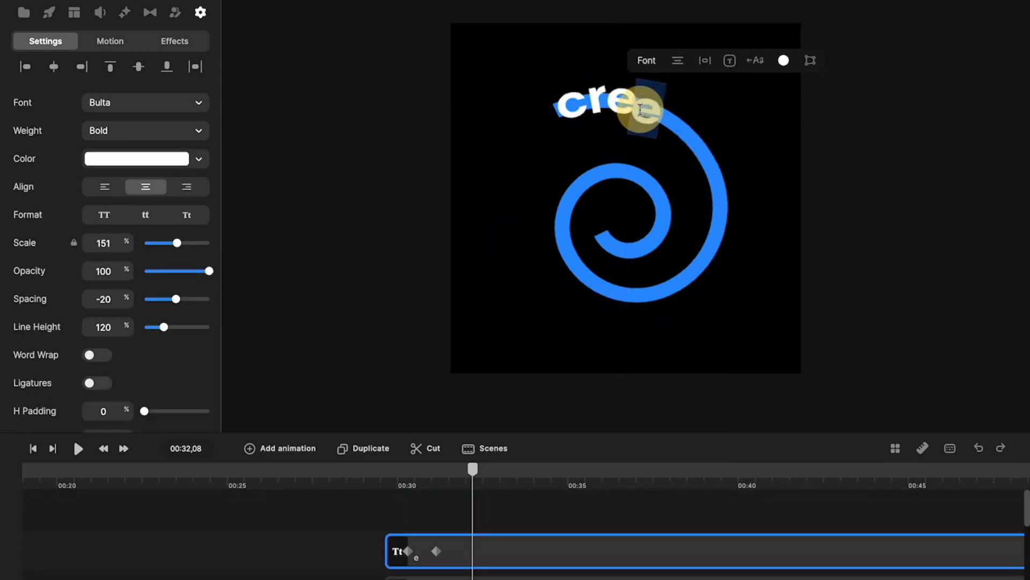
pyautogui.write('a')
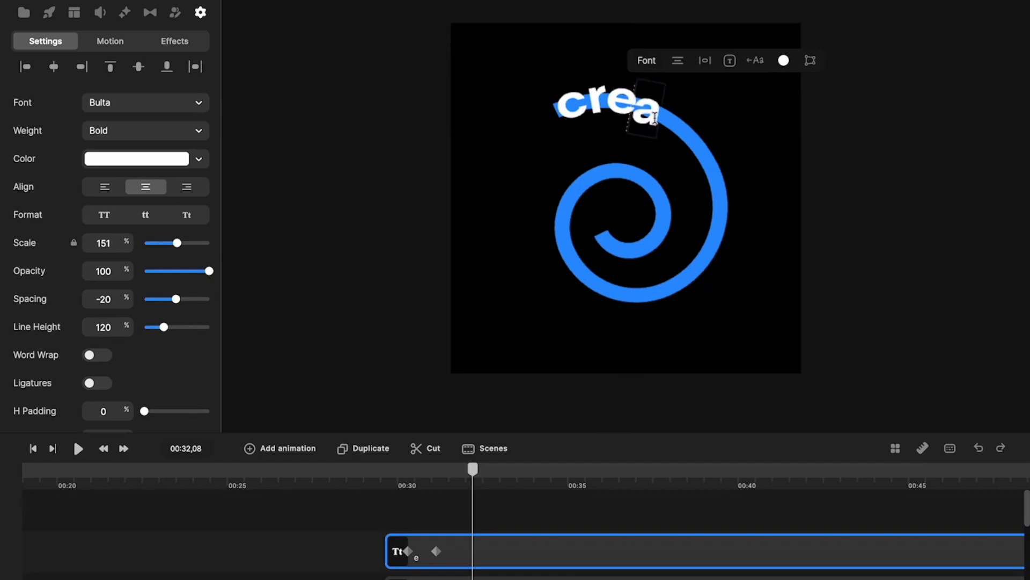
pyautogui.write('te')
pyautogui.moveTo(693, 171); pyautogui.dragTo(687, 177)
# Continue duplicating and rotating single letters along the spiral to spell "studio is amazing" toward its inner end.
pyautogui.moveTo(698, 141); pyautogui.dragTo(722, 212)
pyautogui.doubleClick(704, 242)
pyautogui.write('ud')
pyautogui.moveTo(711, 308); pyautogui.dragTo(660, 299)
pyautogui.write('o is ama')
pyautogui.doubleClick(647, 173)
pyautogui.write('zi')
pyautogui.moveTo(618, 221); pyautogui.dragTo(630, 244)
pyautogui.write('ng')
pyautogui.click(894, 245)
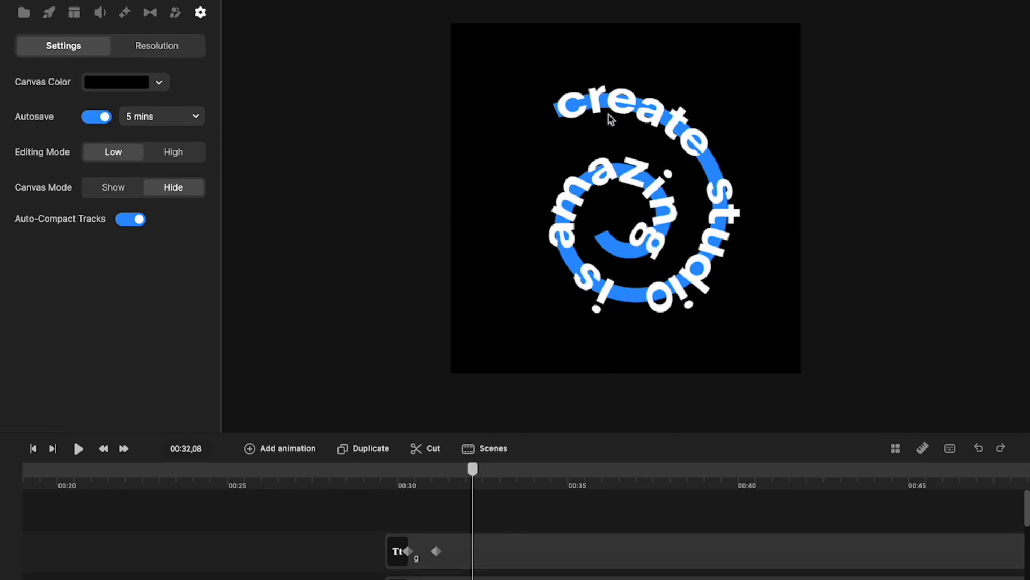
# Enlarge the timeline and shift the scale animations of e, a and t in create so each starts slightly after the preceding letter.
pyautogui.moveTo(513, 429); pyautogui.dragTo(507, 240)
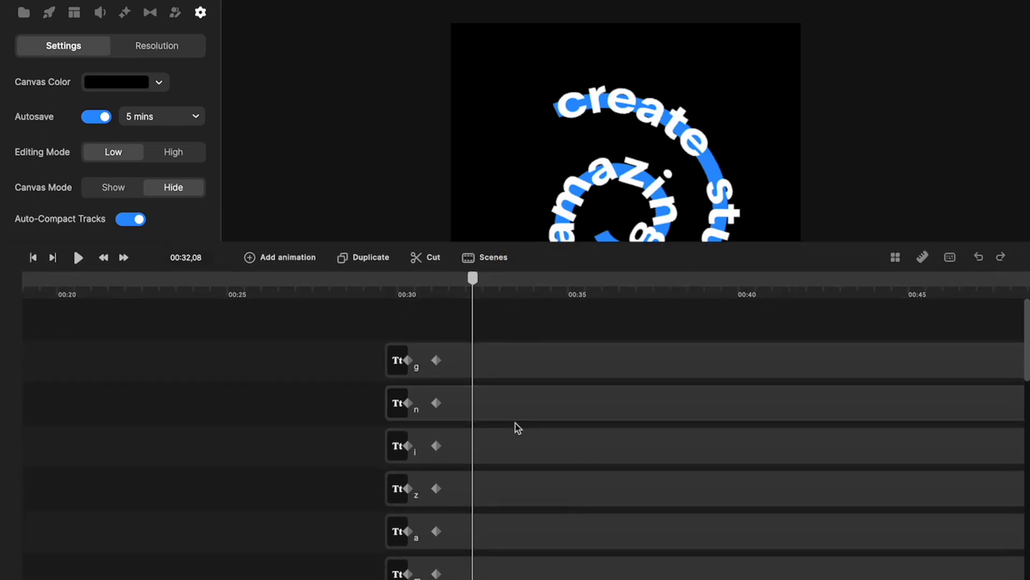
pyautogui.scroll(-10, 515, 423)
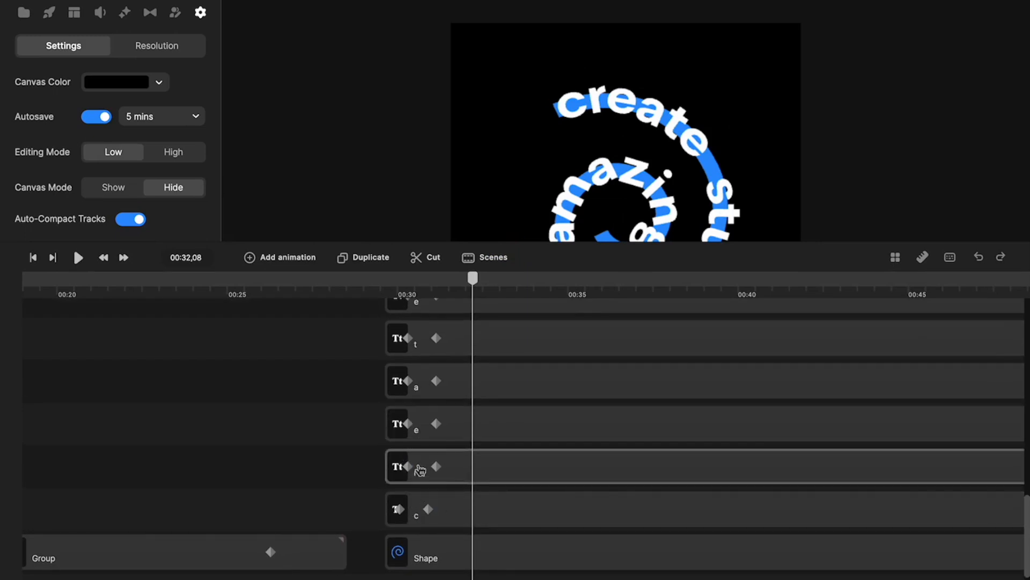
pyautogui.click(429, 433)
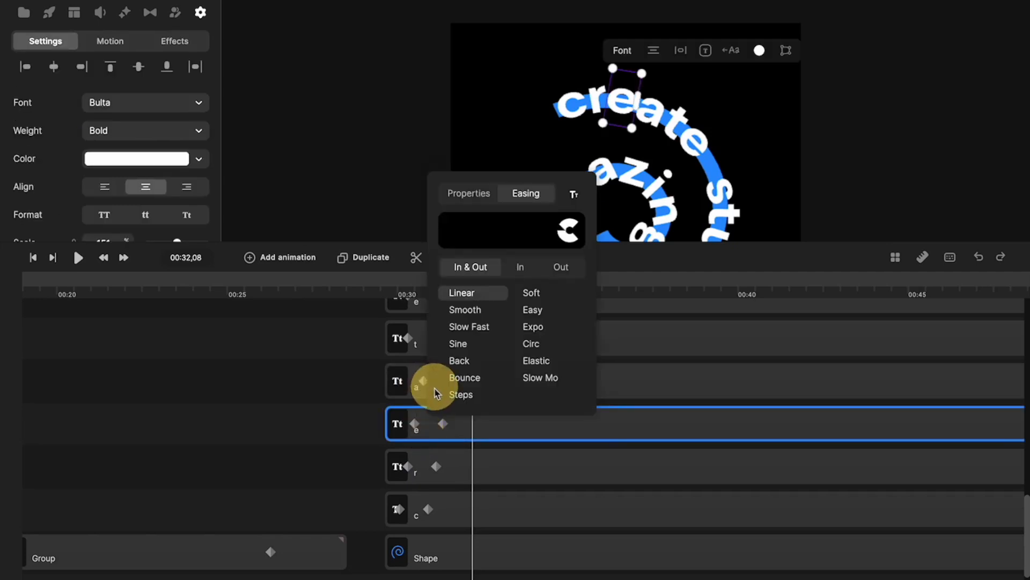
pyautogui.click(316, 412)
pyautogui.scroll(2, 324, 419)
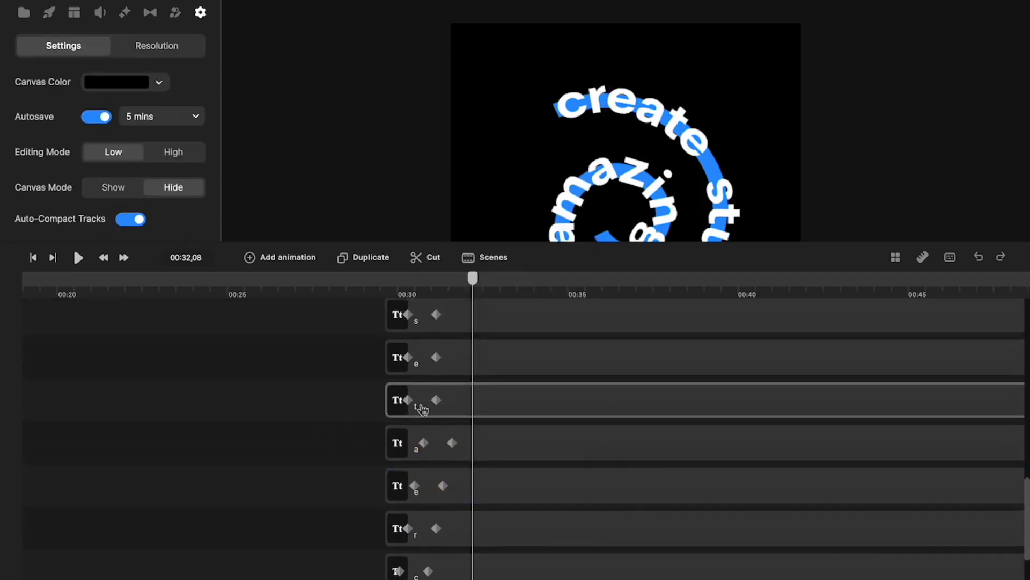
pyautogui.click(440, 401)
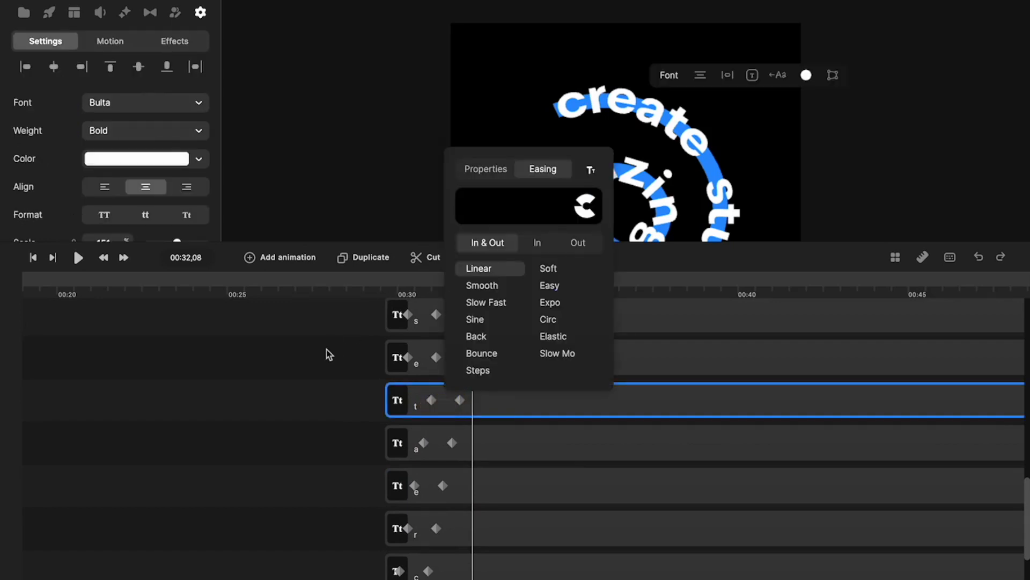
pyautogui.click(329, 354)
pyautogui.click(444, 289)
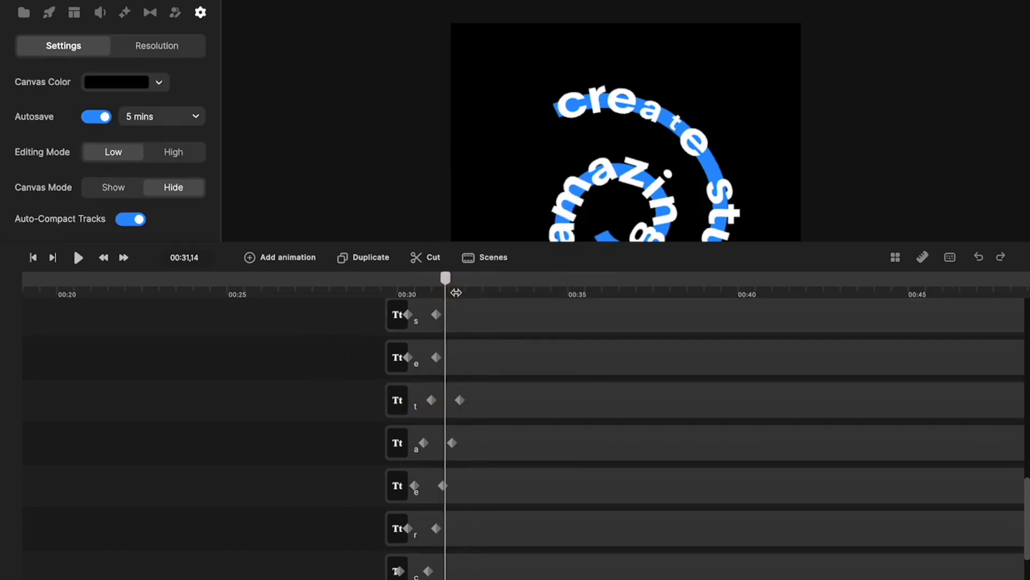
pyautogui.click(457, 288)
pyautogui.click(470, 288)
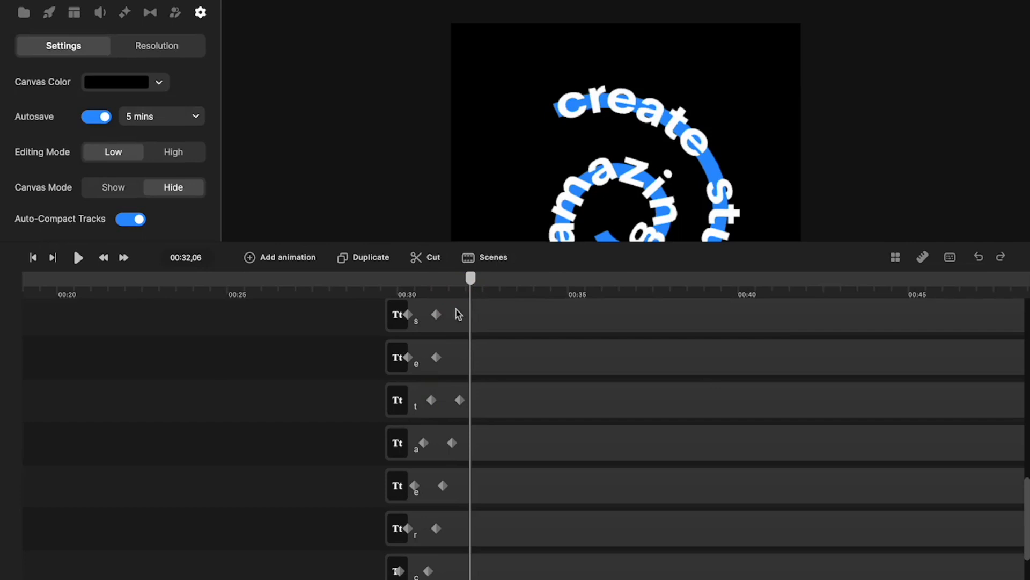
# Stagger the scale animations of the final e of create and the s, t and u of studio, each slightly later than the last.
pyautogui.scroll(1, 351, 423)
pyautogui.moveTo(436, 409); pyautogui.dragTo(455, 413)
pyautogui.moveTo(422, 365); pyautogui.dragTo(463, 369)
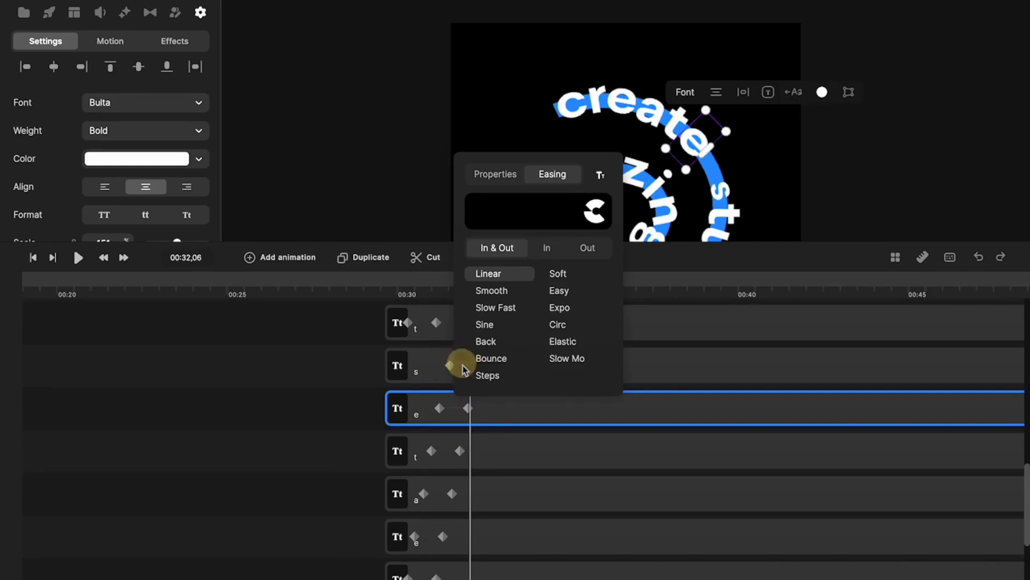
pyautogui.click(342, 408)
pyautogui.scroll(2, 340, 406)
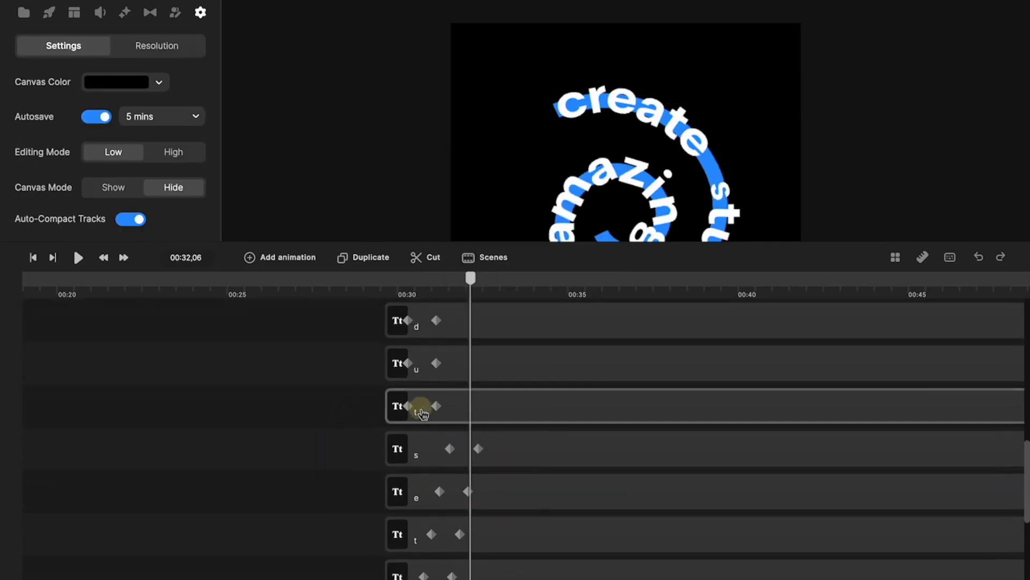
pyautogui.moveTo(423, 413); pyautogui.dragTo(480, 414)
pyautogui.click(472, 418)
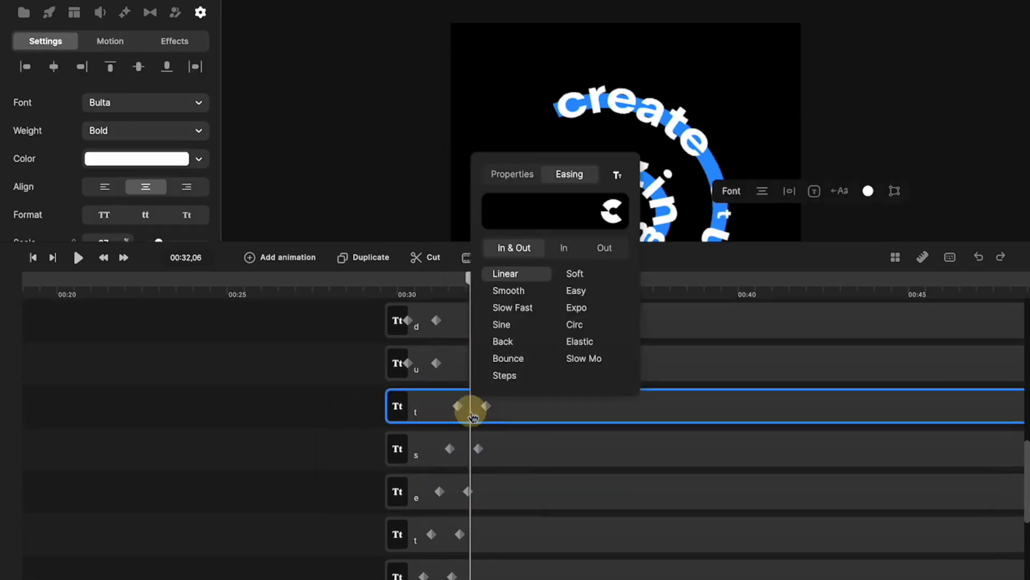
pyautogui.moveTo(422, 367); pyautogui.dragTo(479, 374)
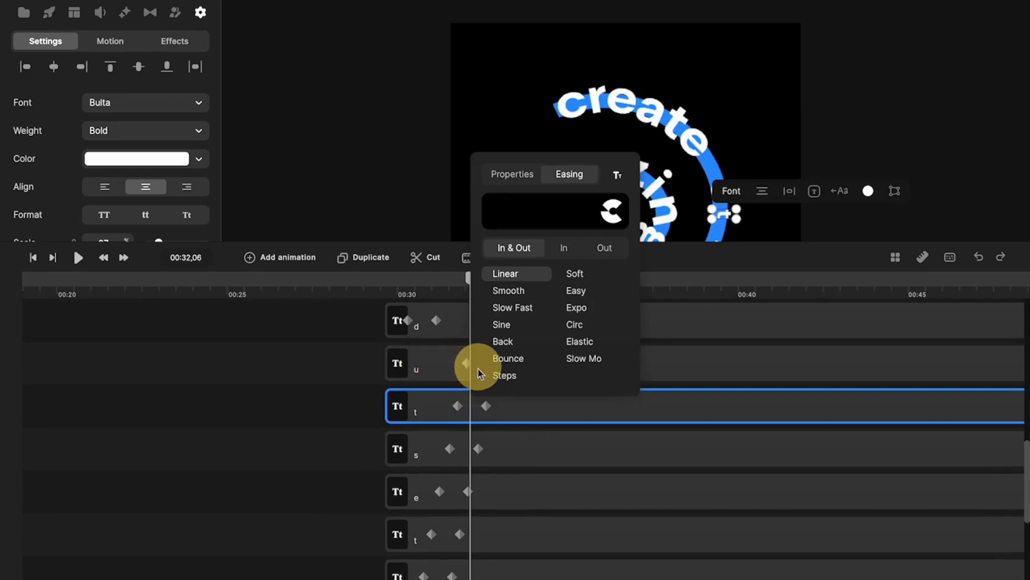
# Shift the scale animations of d, i and o in studio so each starts slightly after the preceding letter.
pyautogui.scroll(2, 424, 389)
pyautogui.moveTo(427, 407); pyautogui.dragTo(493, 416)
pyautogui.moveTo(425, 368); pyautogui.dragTo(499, 366)
pyautogui.moveTo(422, 323); pyautogui.dragTo(504, 336)
# Stagger the scale animations of the word is and the first a of amazing after the letter o.
pyautogui.scroll(3, 504, 336)
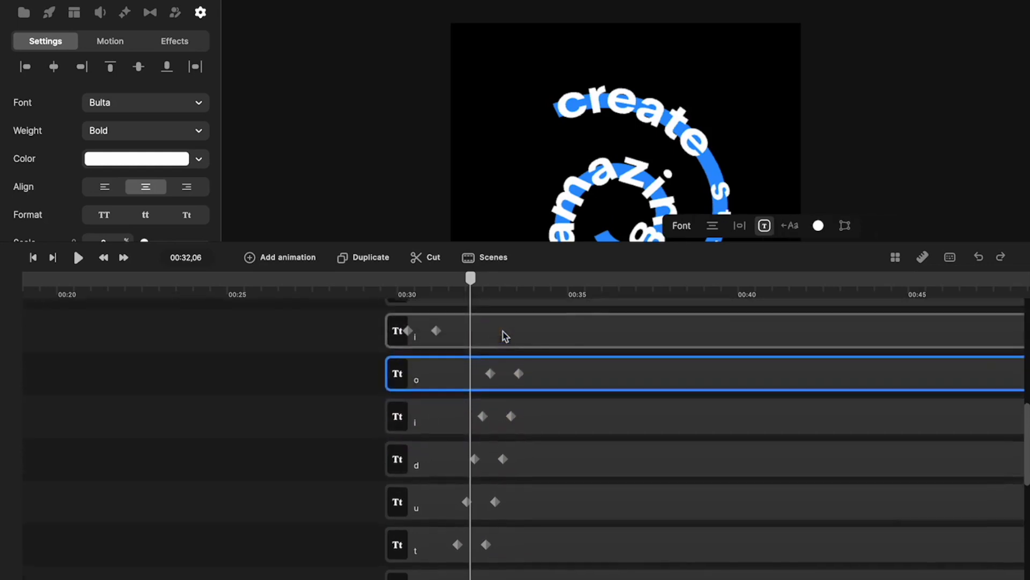
pyautogui.moveTo(428, 398); pyautogui.dragTo(511, 412)
pyautogui.moveTo(424, 360); pyautogui.dragTo(519, 372)
pyautogui.moveTo(418, 316); pyautogui.dragTo(521, 343)
# Stagger the scale animations of m, a, z, i, n and g in amazing, each slightly later than the preceding letter.
pyautogui.scroll(3, 519, 345)
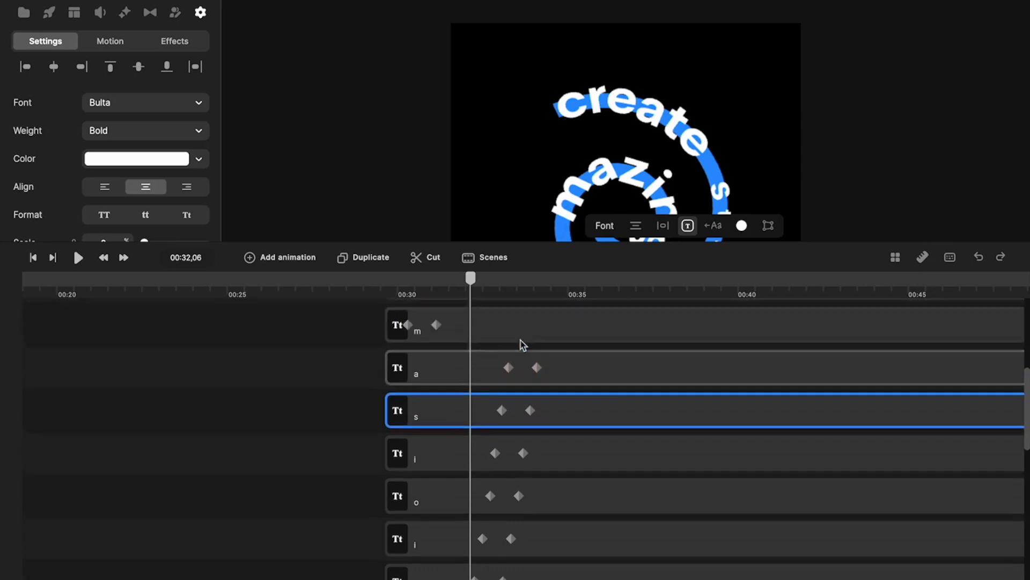
pyautogui.moveTo(427, 373); pyautogui.dragTo(541, 382)
pyautogui.moveTo(420, 324); pyautogui.dragTo(537, 340)
pyautogui.scroll(4, 522, 359)
pyautogui.moveTo(424, 426); pyautogui.dragTo(542, 424)
pyautogui.moveTo(426, 383); pyautogui.dragTo(552, 397)
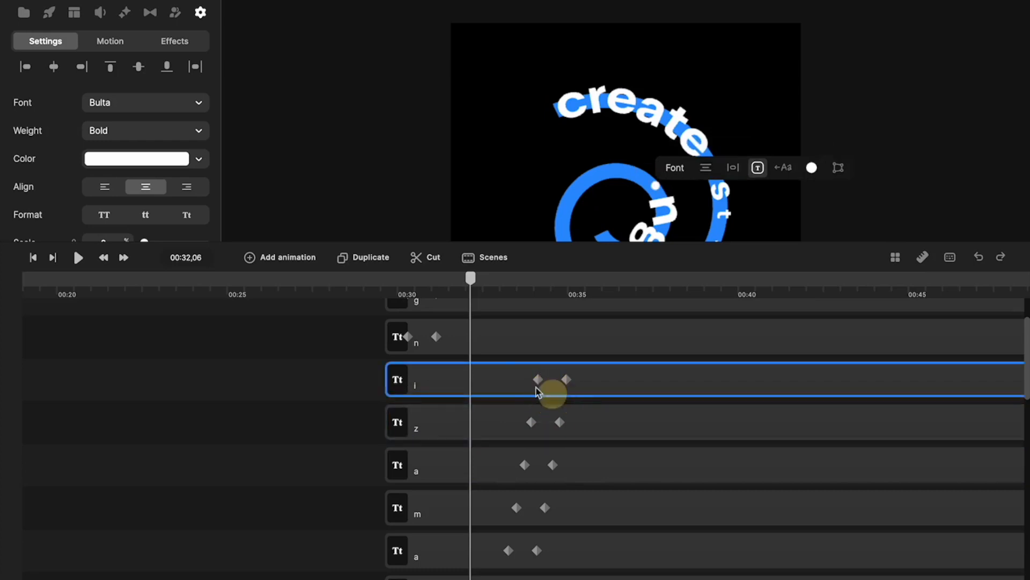
pyautogui.moveTo(432, 338); pyautogui.dragTo(557, 353)
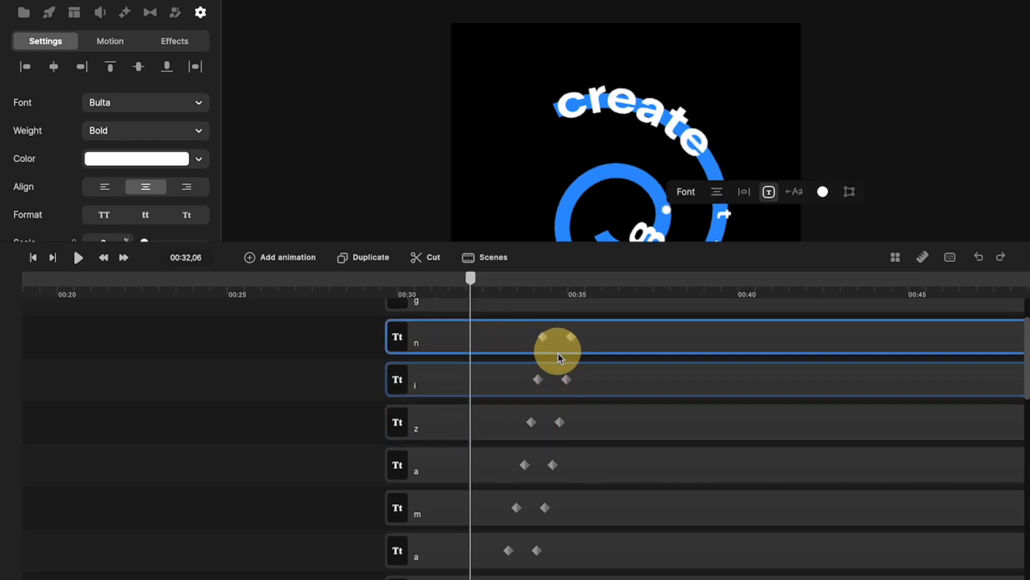
pyautogui.scroll(3, 501, 375)
pyautogui.moveTo(420, 367); pyautogui.dragTo(560, 387)
# Group all the letter layers of the phrase together with the spiral shape layer.
pyautogui.moveTo(553, 243); pyautogui.dragTo(537, 1)
pyautogui.click(257, 228)
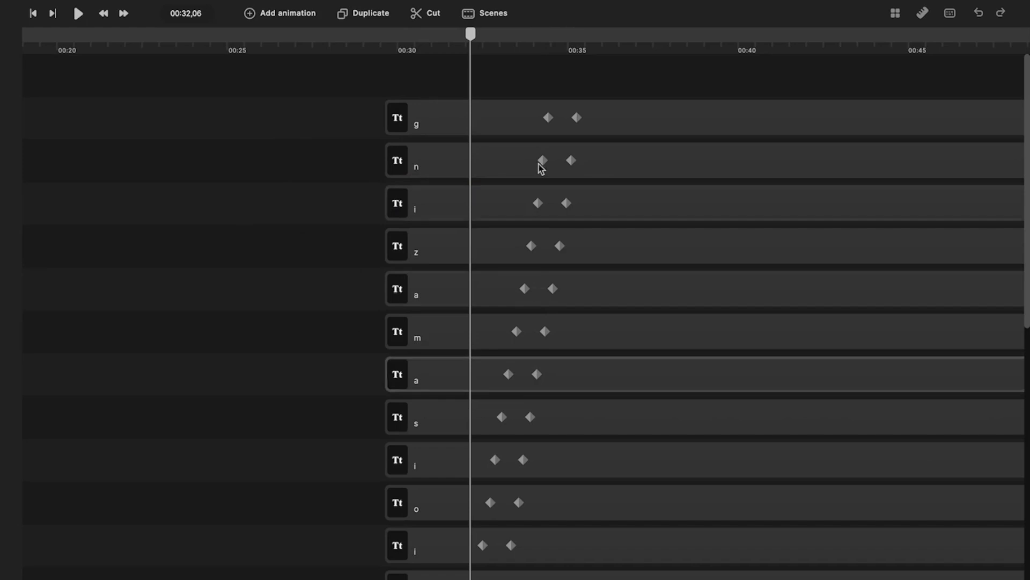
pyautogui.scroll(-4, 511, 408)
pyautogui.scroll(-1, 514, 409)
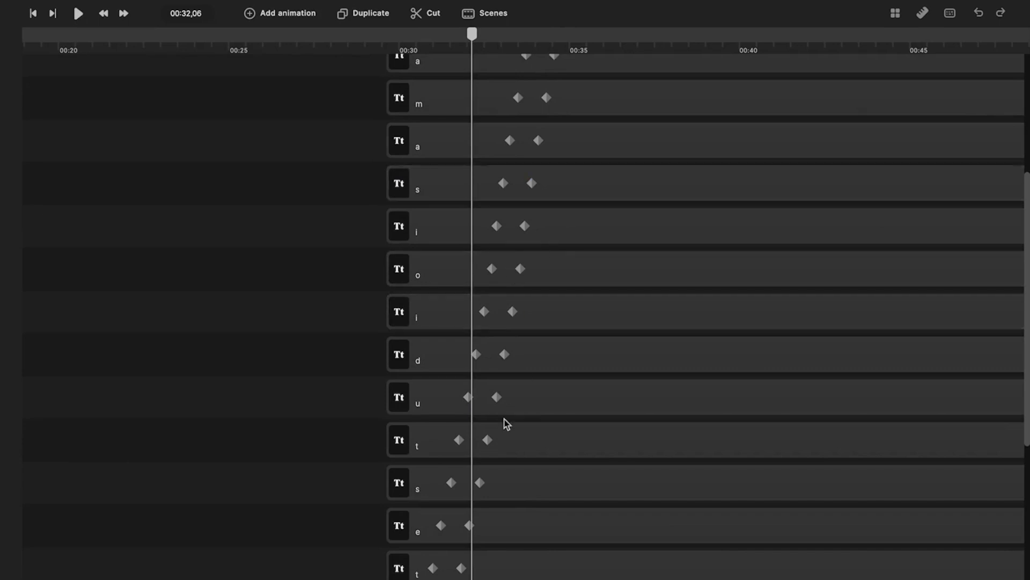
pyautogui.scroll(5, 505, 420)
pyautogui.moveTo(315, 109); pyautogui.dragTo(955, 574)
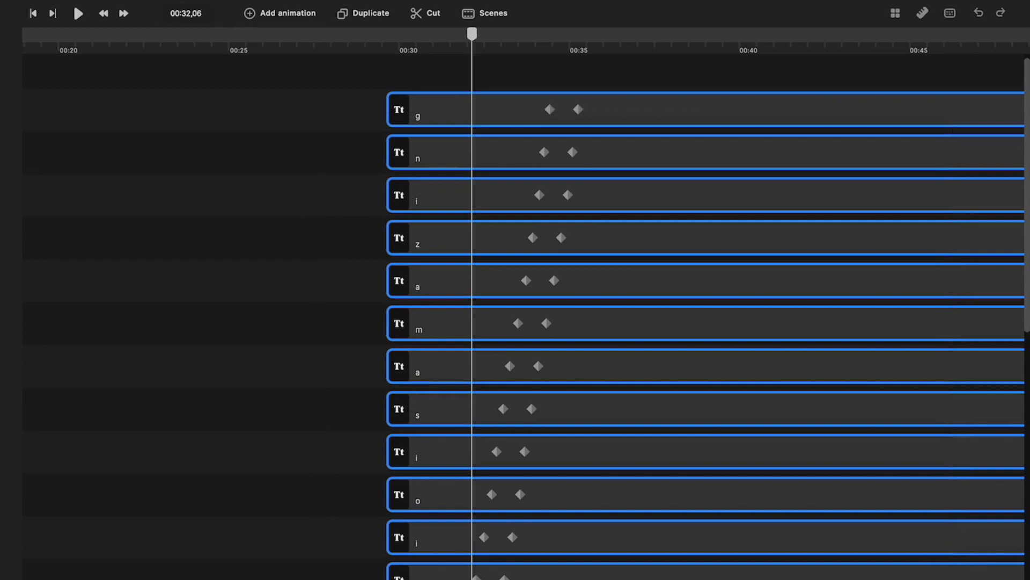
pyautogui.scroll(-7, 864, 436)
pyautogui.keyDown('shift'); pyautogui.click(755, 295); pyautogui.keyUp('shift')
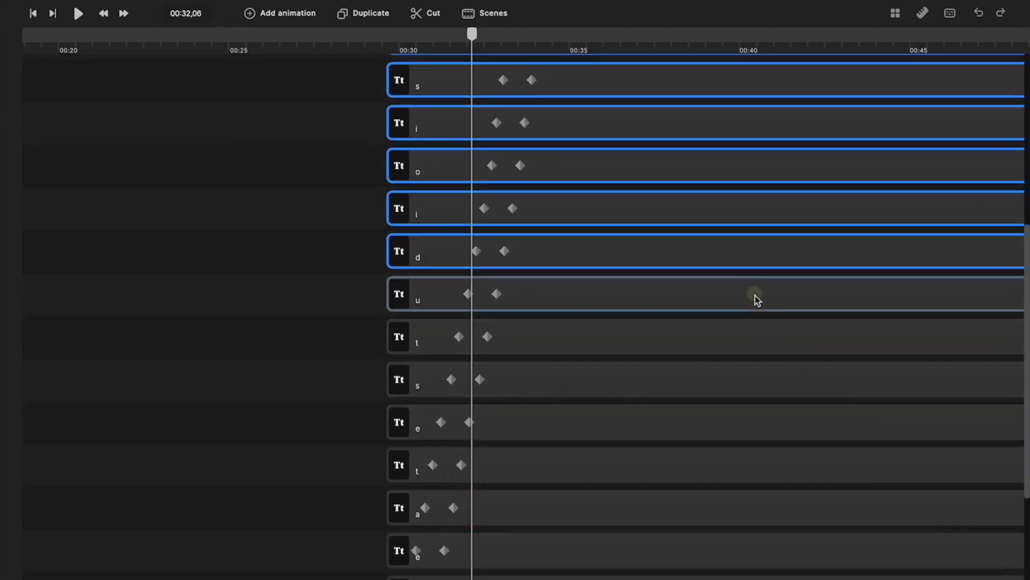
pyautogui.keyDown('shift'); pyautogui.click(757, 337); pyautogui.keyUp('shift')
pyautogui.keyDown('shift'); pyautogui.click(759, 378); pyautogui.keyUp('shift')
pyautogui.keyDown('shift'); pyautogui.click(758, 421); pyautogui.keyUp('shift')
pyautogui.keyDown('shift'); pyautogui.click(759, 479); pyautogui.keyUp('shift')
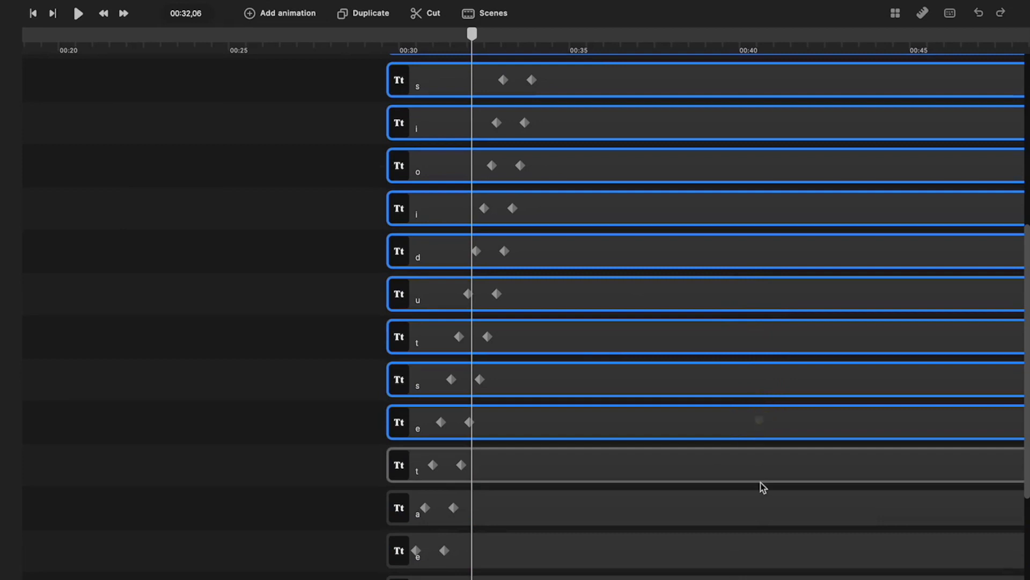
pyautogui.keyDown('shift'); pyautogui.click(759, 524); pyautogui.keyUp('shift')
pyautogui.keyDown('shift'); pyautogui.click(761, 548); pyautogui.keyUp('shift')
pyautogui.scroll(-4, 765, 510)
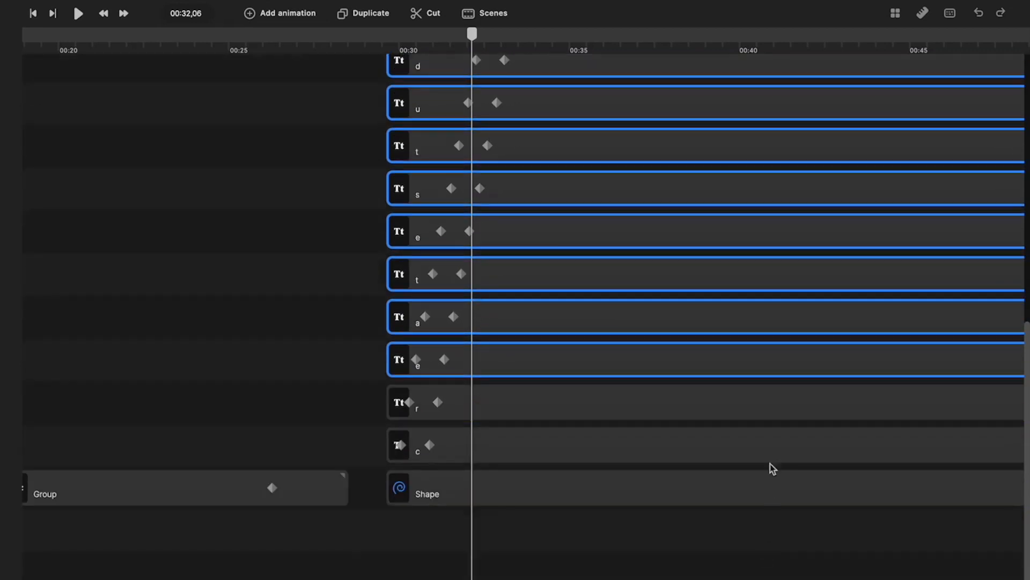
pyautogui.keyDown('shift'); pyautogui.click(760, 408); pyautogui.keyUp('shift')
pyautogui.keyDown('shift'); pyautogui.click(761, 444); pyautogui.keyUp('shift')
pyautogui.keyDown('shift'); pyautogui.click(760, 484); pyautogui.keyUp('shift')
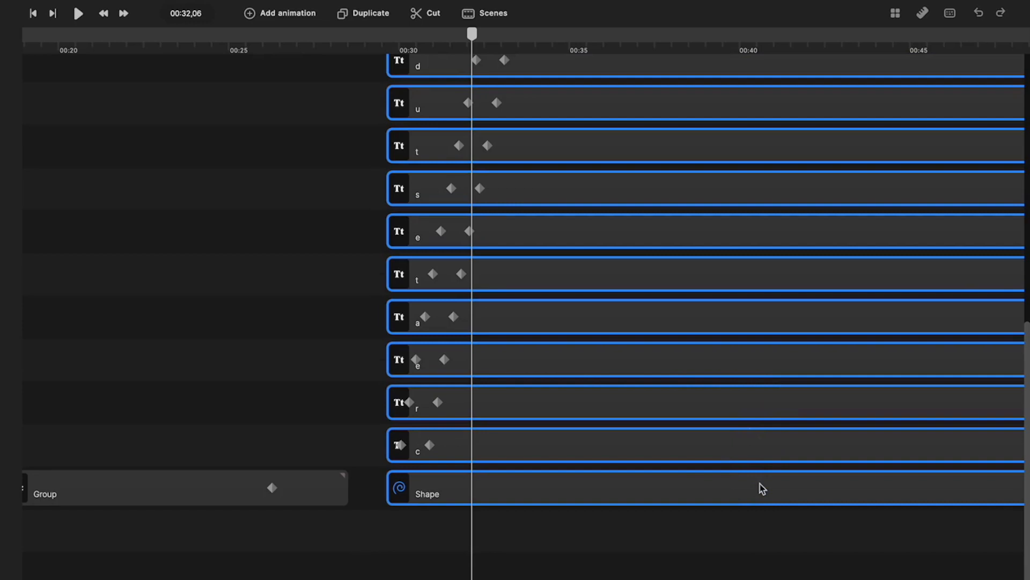
pyautogui.press('super+g')
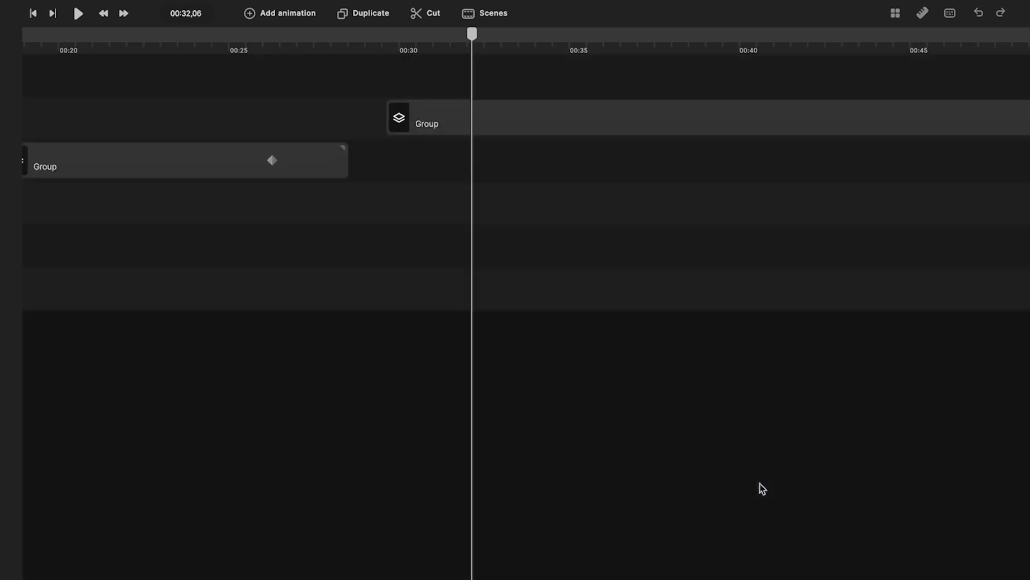
pyautogui.rightClick(724, 129)
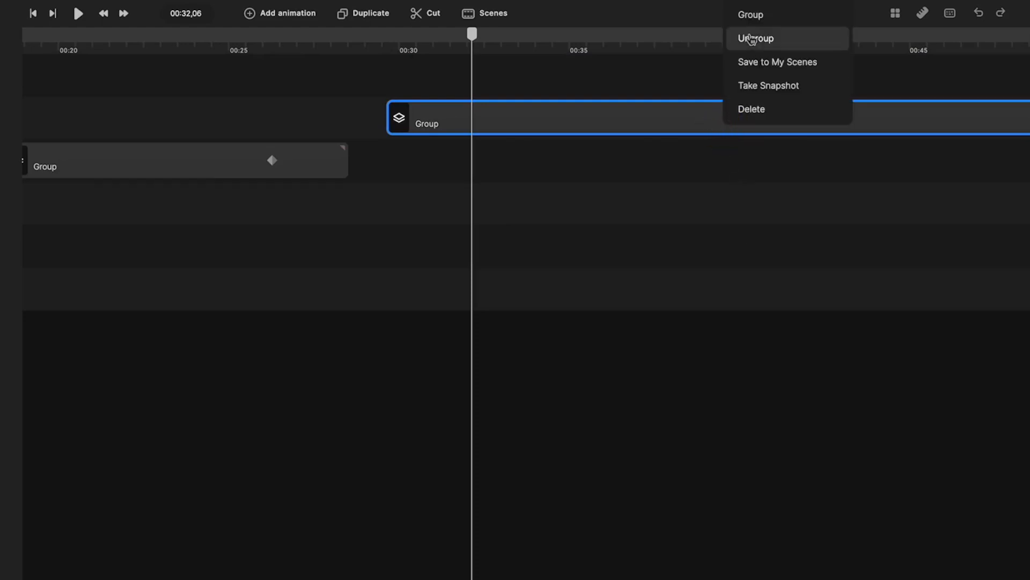
pyautogui.click(739, 221)
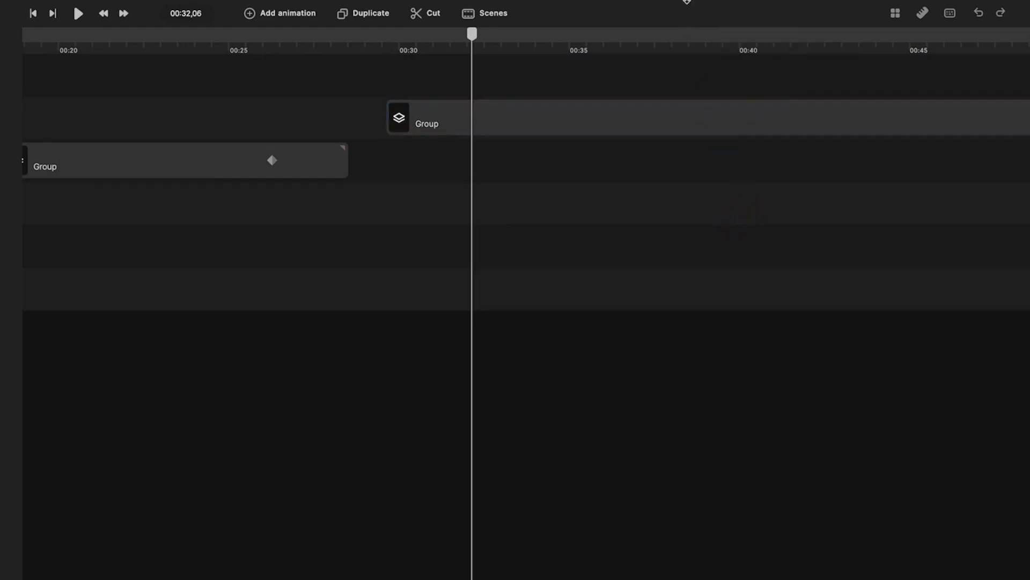
# Make the fill of the group's spiral guide shape fully transparent so only the letters show.
pyautogui.moveTo(687, 3); pyautogui.dragTo(638, 407)
pyautogui.moveTo(477, 455); pyautogui.dragTo(590, 462)
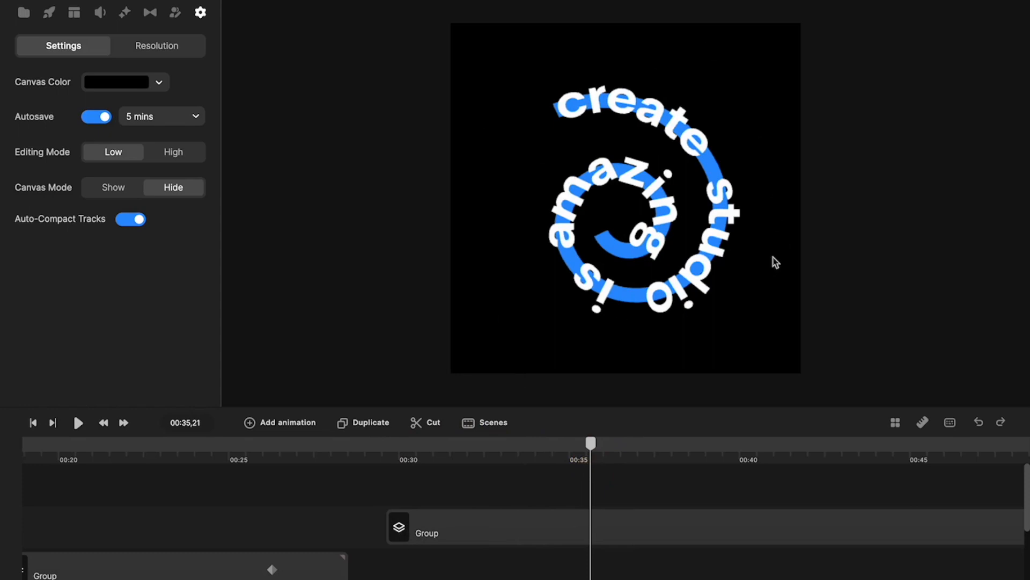
pyautogui.click(469, 527)
pyautogui.scroll(-15, 121, 134)
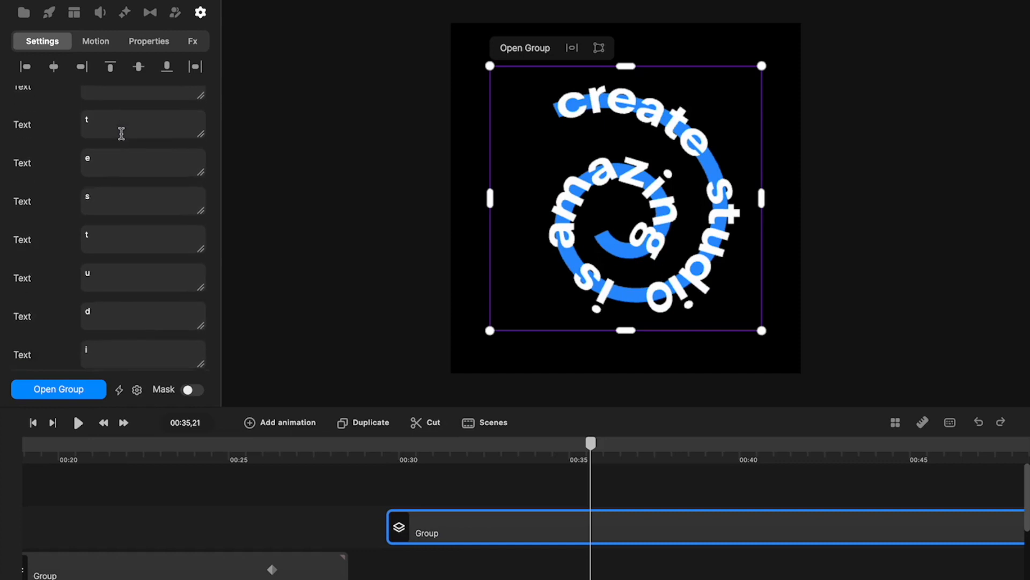
pyautogui.scroll(15, 122, 133)
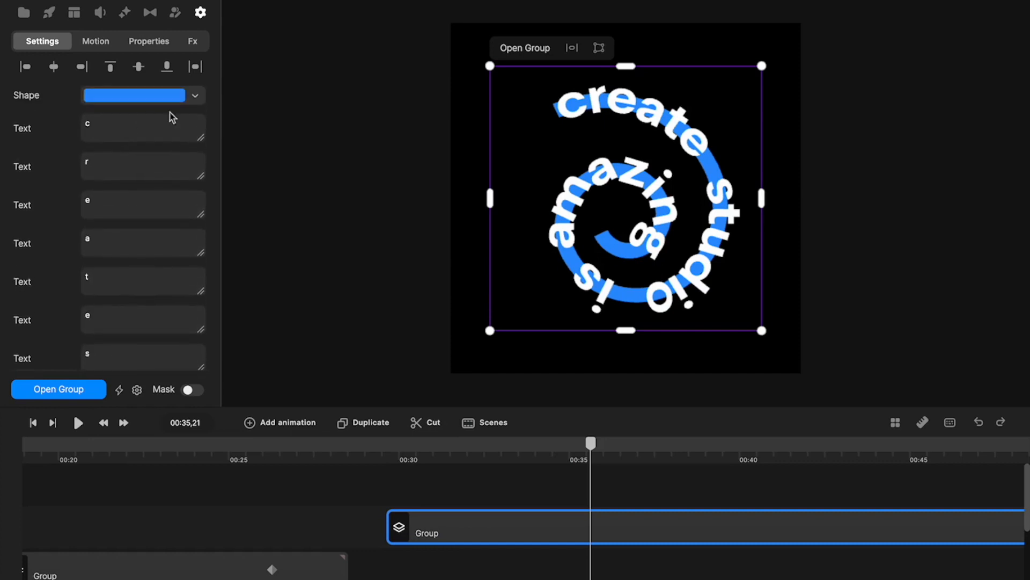
pyautogui.click(197, 97)
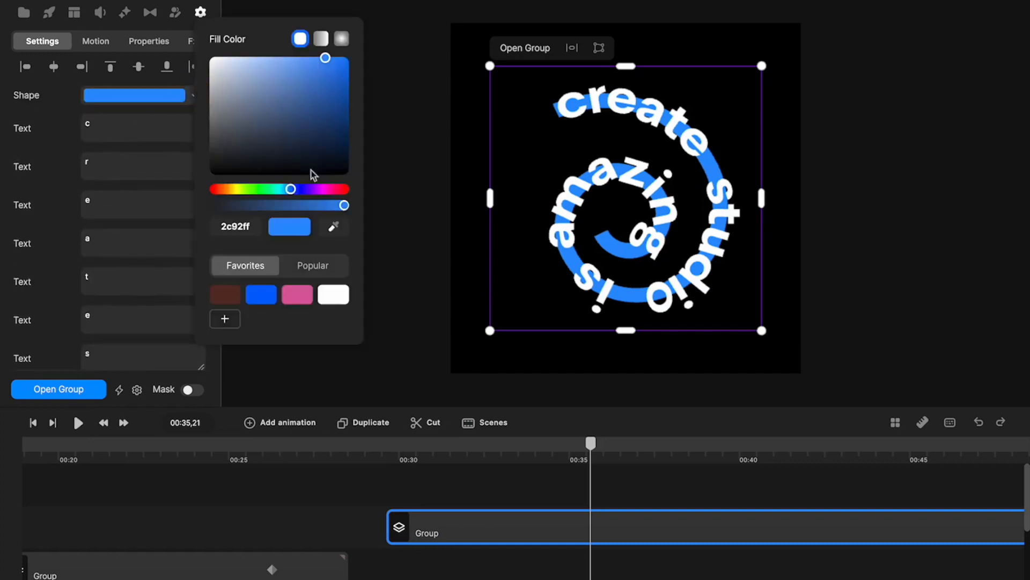
pyautogui.moveTo(343, 209); pyautogui.dragTo(207, 203)
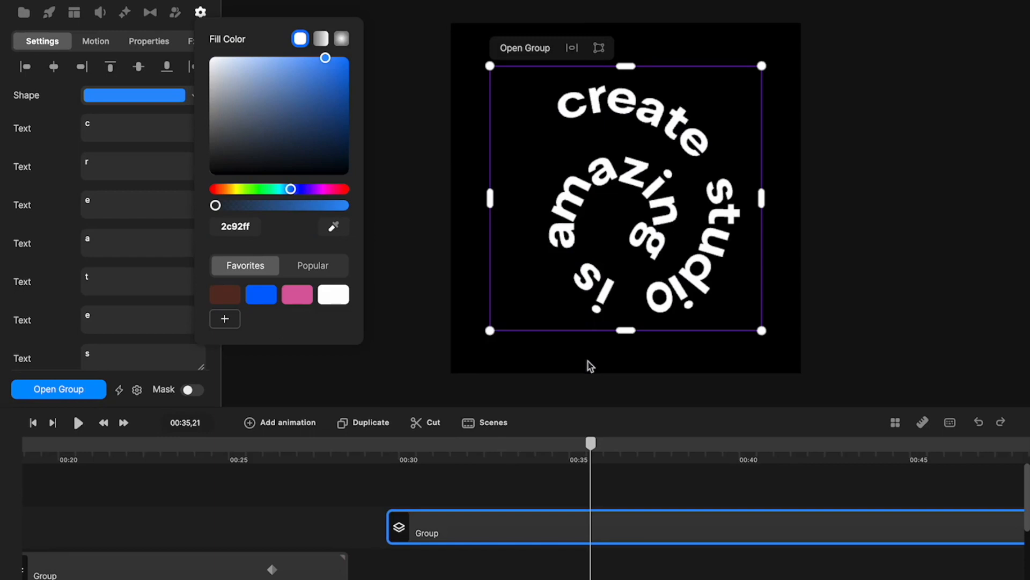
# Add a Rotation animation to the group starting at 00:30,13 and extend its end keyframe to 00:40,29.
pyautogui.moveTo(592, 444); pyautogui.dragTo(411, 446)
pyautogui.click(357, 513)
pyautogui.click(413, 531)
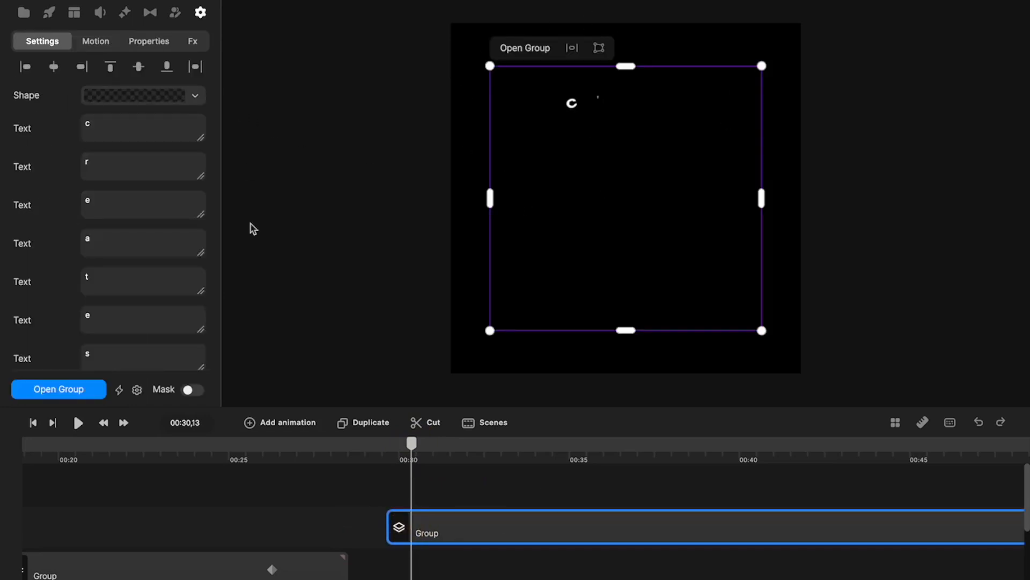
pyautogui.click(291, 424)
pyautogui.click(321, 283)
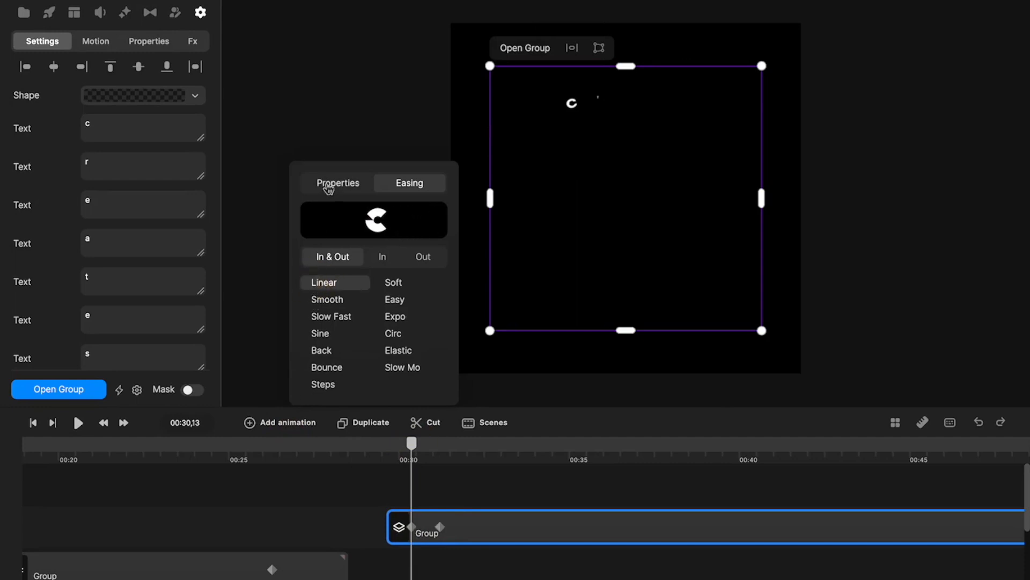
pyautogui.click(325, 185)
pyautogui.click(328, 261)
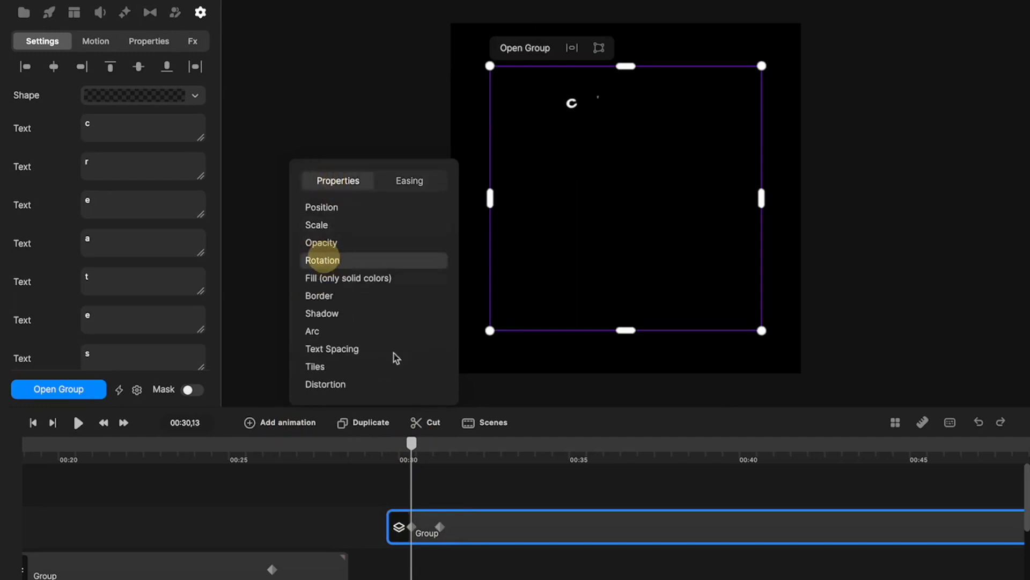
pyautogui.moveTo(441, 528); pyautogui.dragTo(768, 526)
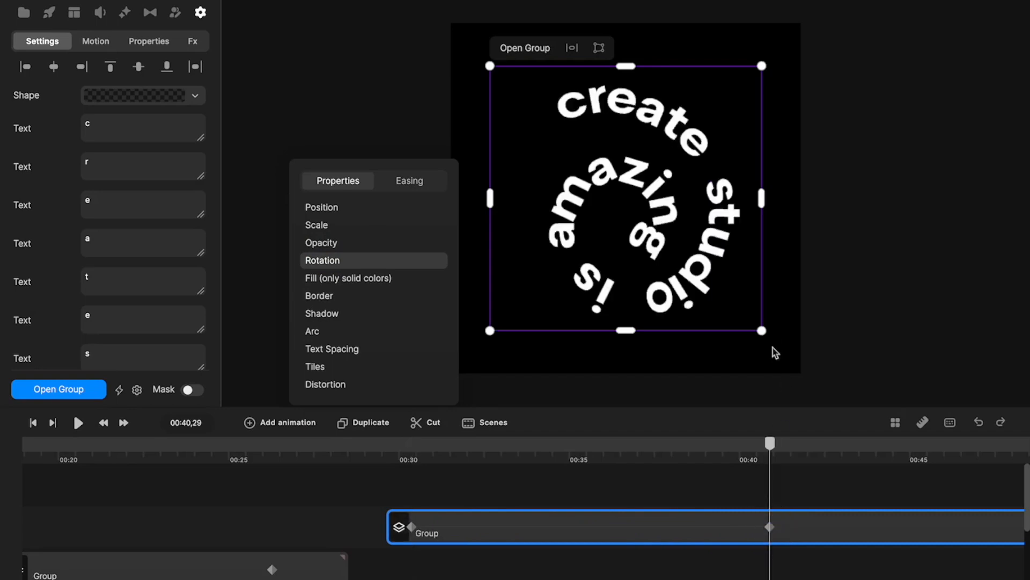
# Try to rotate the group by hand on the canvas at the rotation animation's end keyframe.
pyautogui.moveTo(770, 336); pyautogui.dragTo(730, 301)
pyautogui.moveTo(763, 446); pyautogui.dragTo(570, 499)
pyautogui.moveTo(471, 507); pyautogui.dragTo(766, 500)
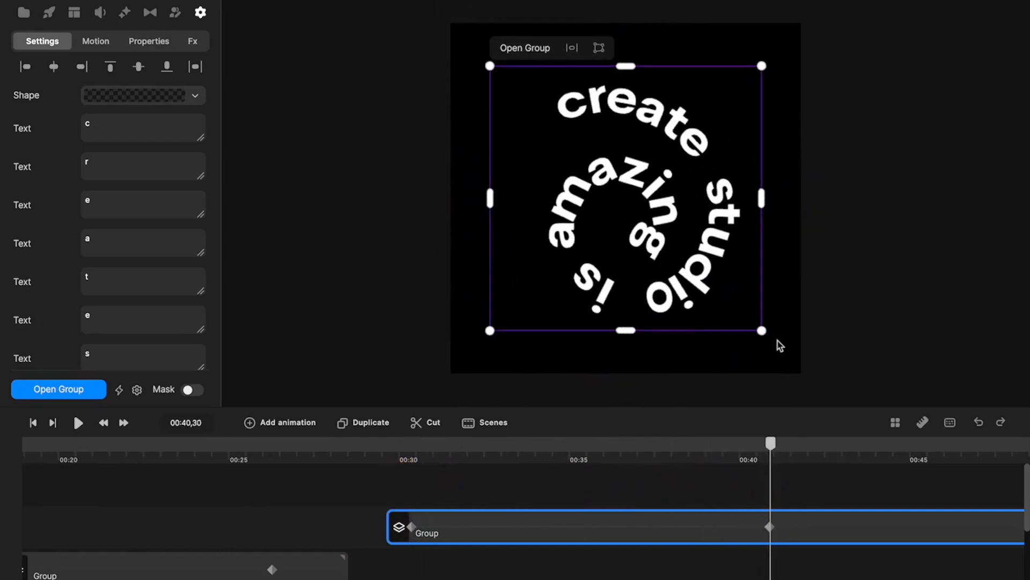
pyautogui.moveTo(770, 340); pyautogui.dragTo(685, 260)
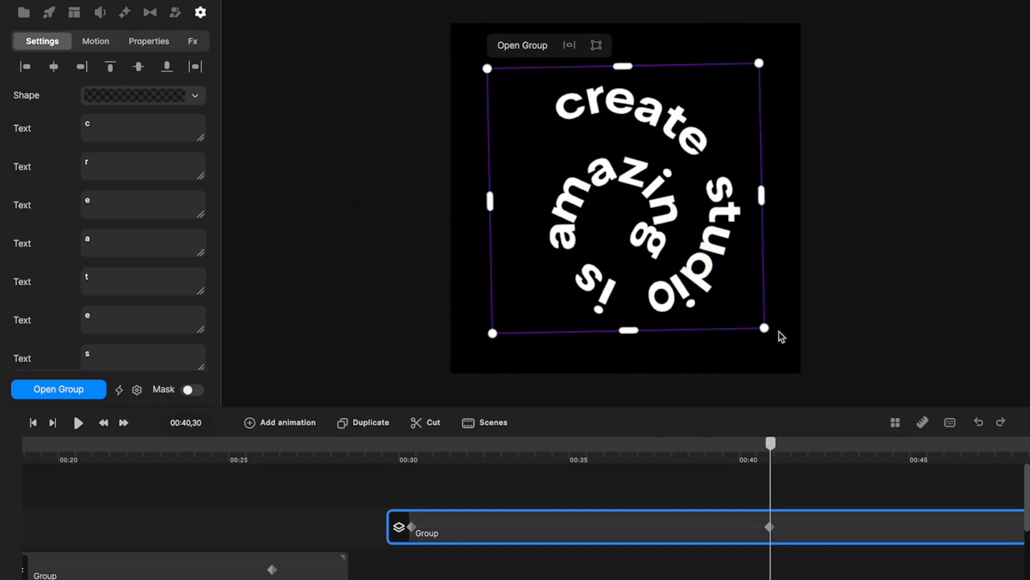
pyautogui.moveTo(772, 336); pyautogui.dragTo(770, 338)
# Set the group's Z rotation to 360° at the end of the rotation animation and play it back.
pyautogui.moveTo(770, 447); pyautogui.dragTo(778, 469)
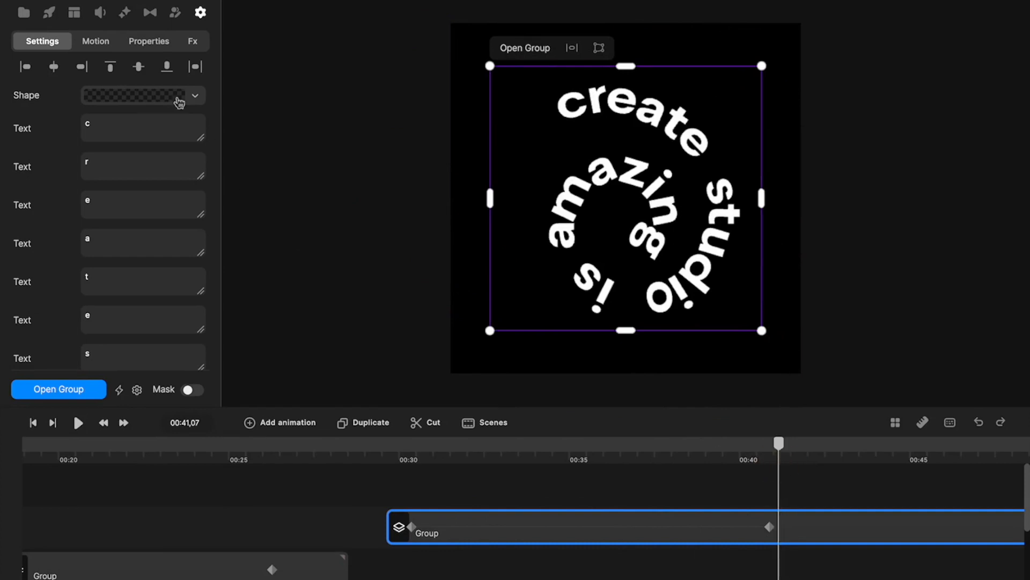
pyautogui.click(149, 43)
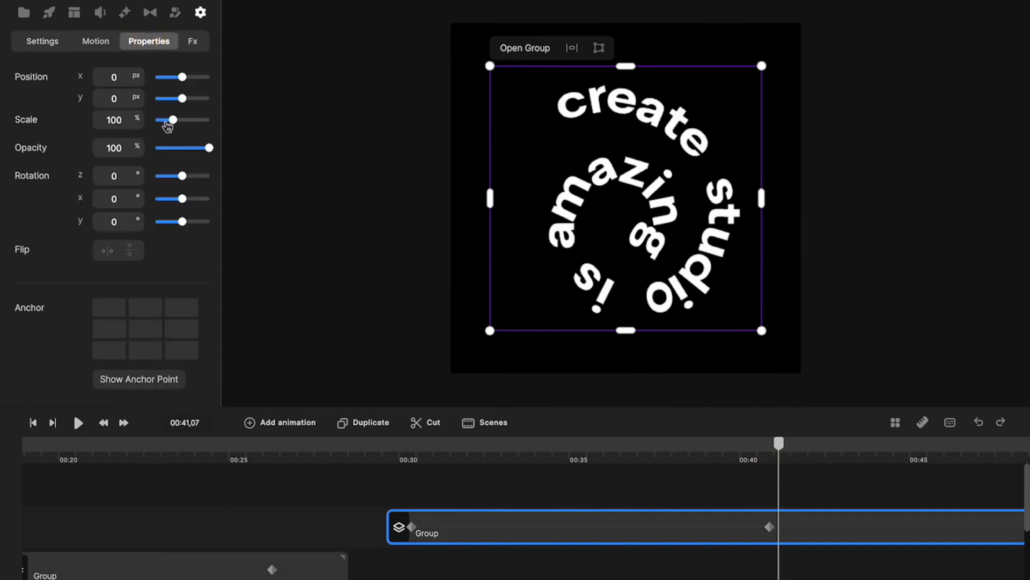
pyautogui.moveTo(182, 175); pyautogui.dragTo(220, 177)
pyautogui.moveTo(778, 441); pyautogui.dragTo(397, 476)
pyautogui.click(78, 424)
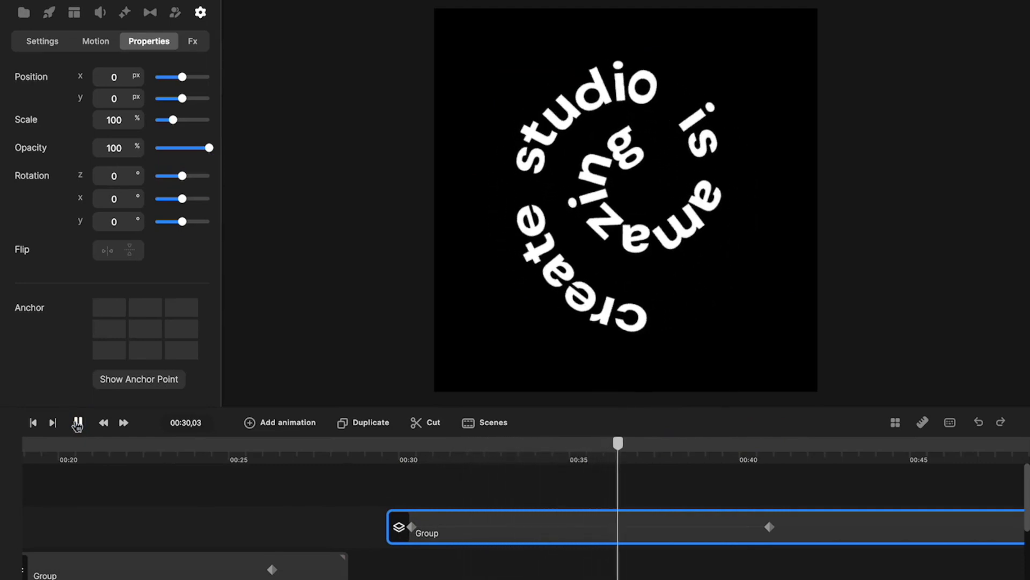
pyautogui.click(78, 424)
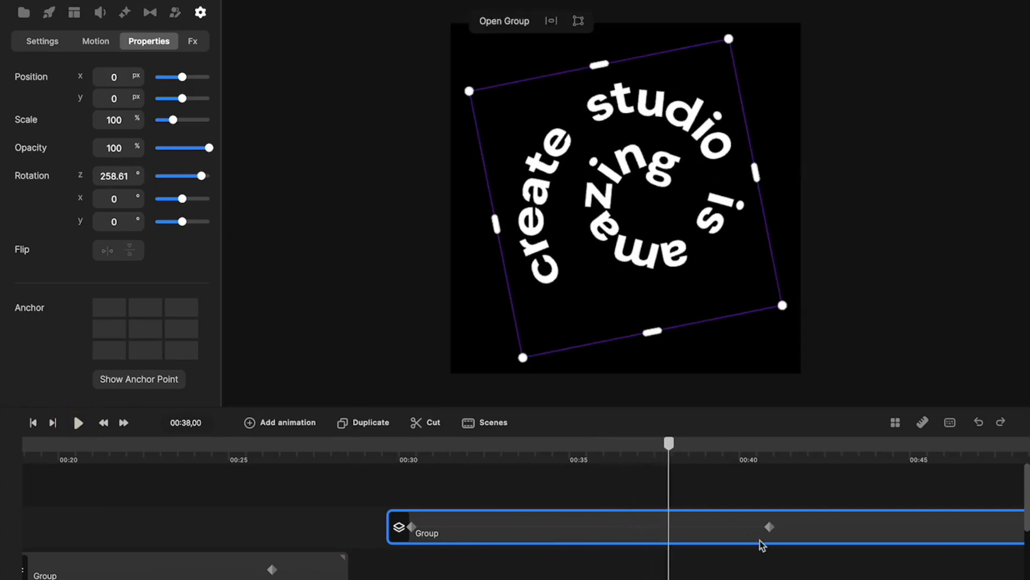
# Set the group's Z rotation at the end keyframe to -360° to reverse the spin.
pyautogui.click(769, 525)
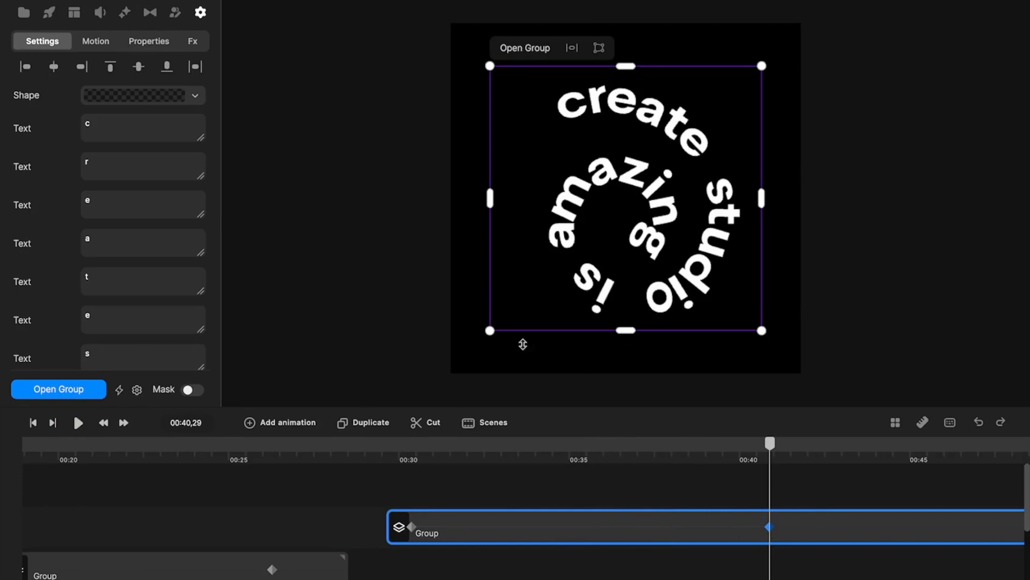
pyautogui.click(154, 41)
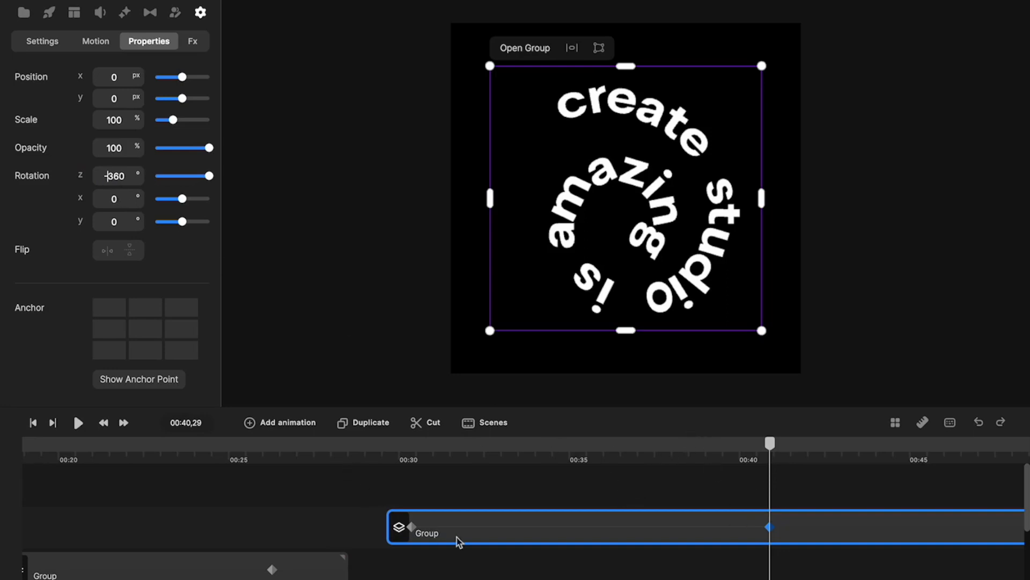
pyautogui.click(829, 523)
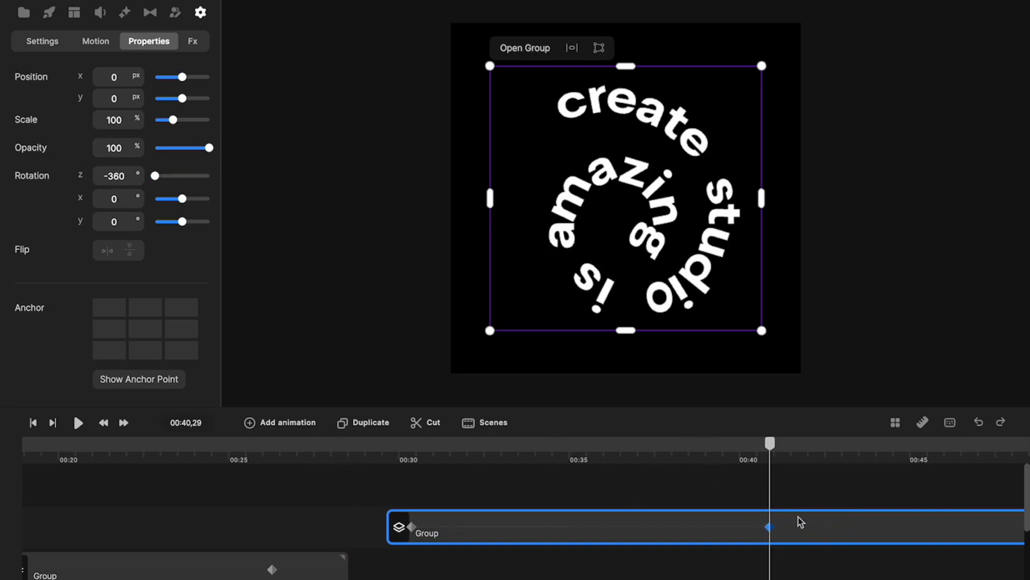
# Move the end keyframe of the group's rotation to 00:35,14, matching the end of the g's scale animation, and play it back.
pyautogui.click(520, 50)
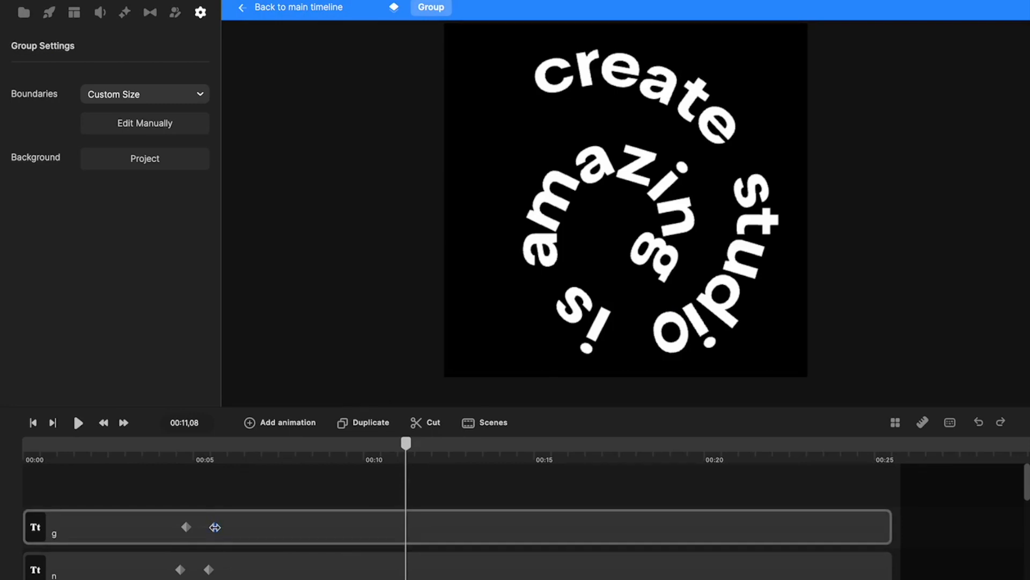
pyautogui.click(214, 527)
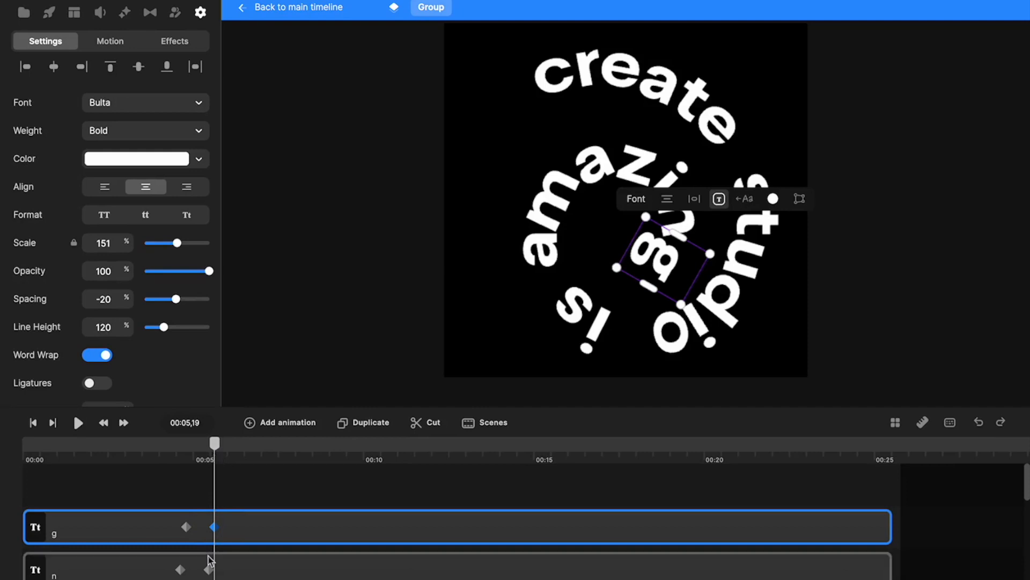
pyautogui.click(302, 8)
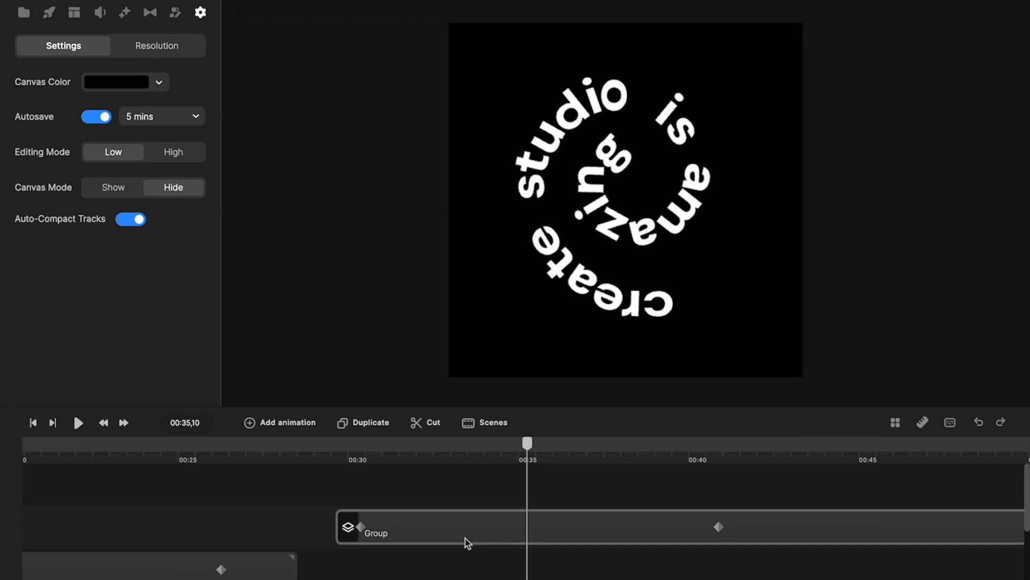
pyautogui.moveTo(716, 528); pyautogui.dragTo(531, 524)
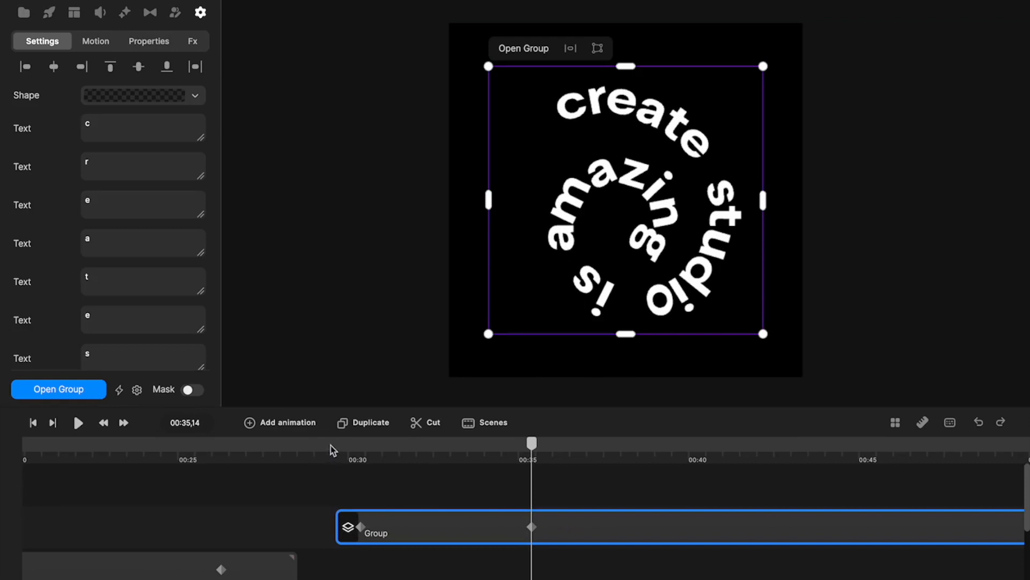
pyautogui.click(330, 446)
pyautogui.click(79, 424)
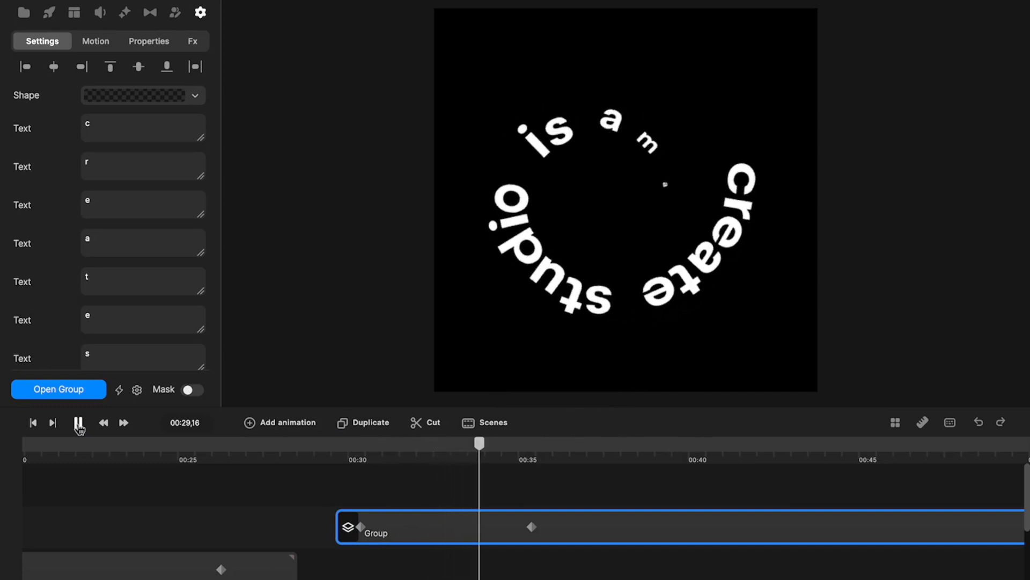
pyautogui.click(79, 423)
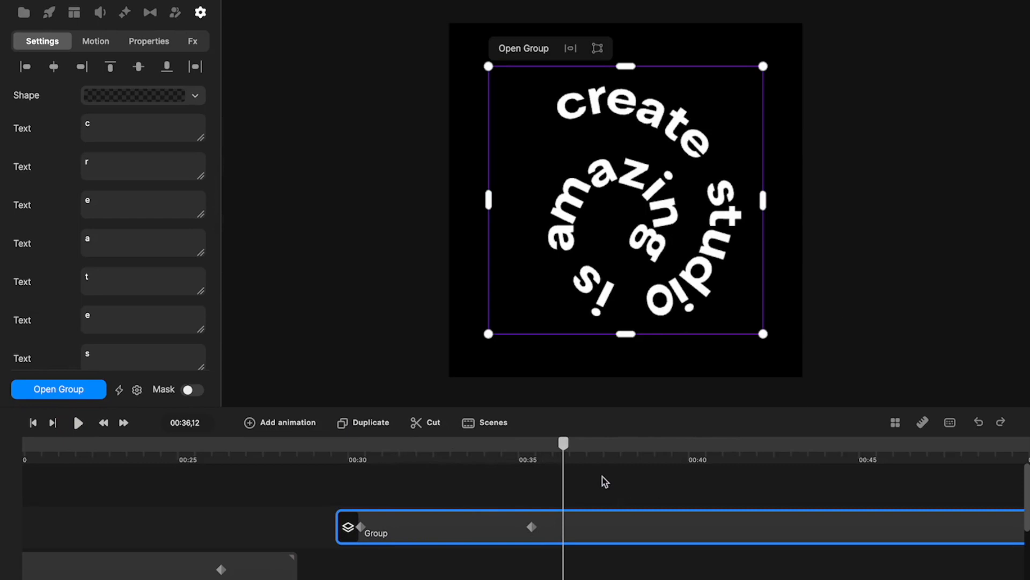
# Inside the group, shift and slightly rotate the final letter g so it follows the n along the spiral, and return to the main timeline.
pyautogui.doubleClick(646, 249)
pyautogui.click(663, 260)
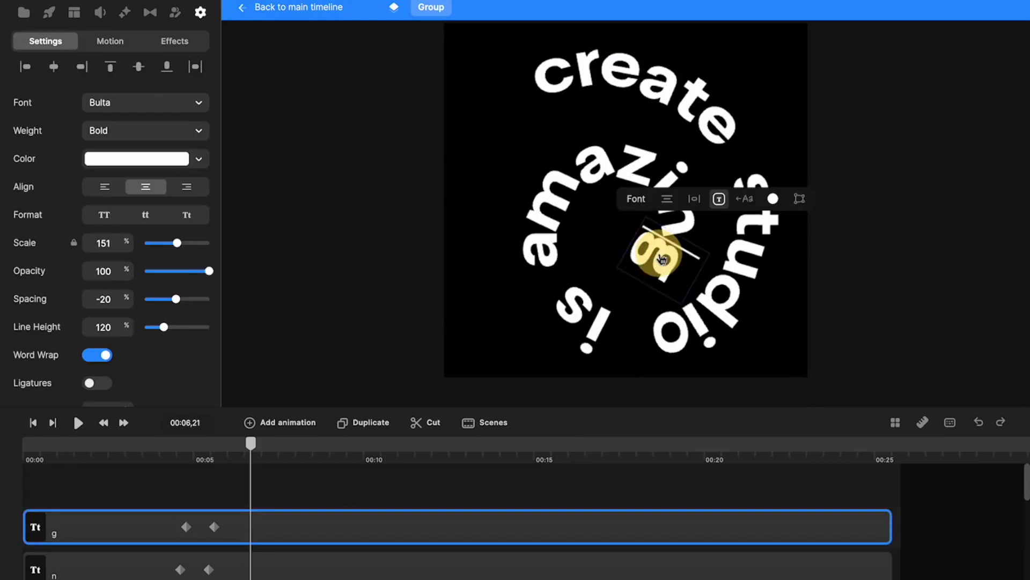
pyautogui.click(607, 249)
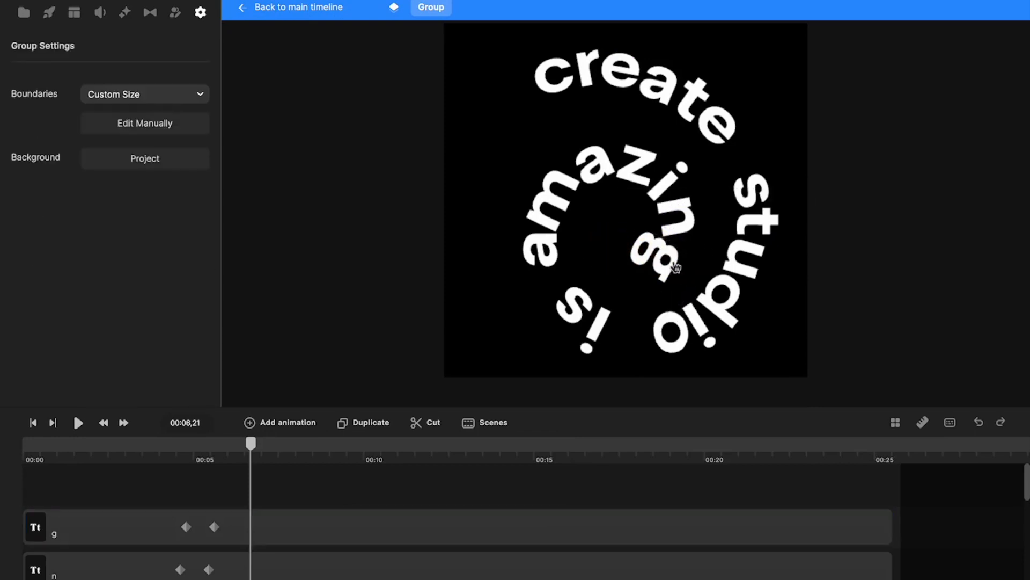
pyautogui.click(669, 266)
pyautogui.moveTo(669, 263)
pyautogui.mouseDown()
pyautogui.moveTo(732, 244)
pyautogui.moveTo(676, 259)
pyautogui.mouseUp()
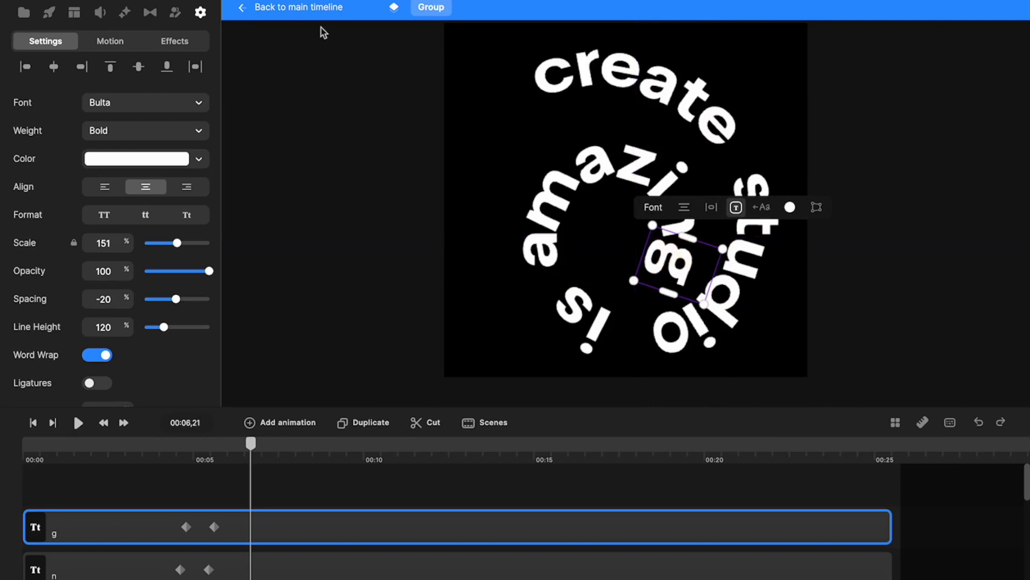
pyautogui.click(312, 8)
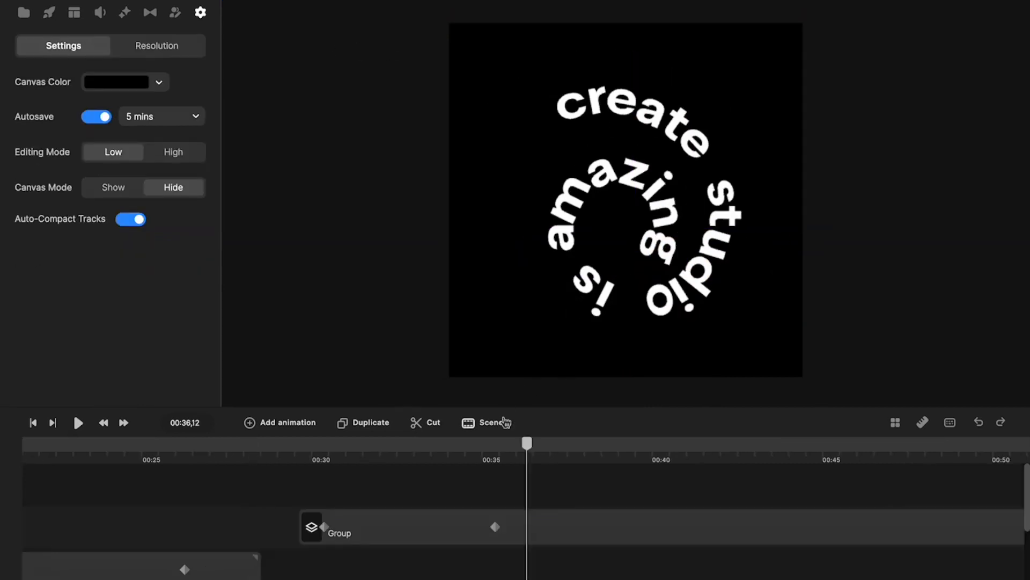
# Play back the group's animation from 00:30,07 to check the adjusted g, and stop it once the spiral is complete.
pyautogui.moveTo(527, 445); pyautogui.dragTo(318, 456)
pyautogui.click(78, 424)
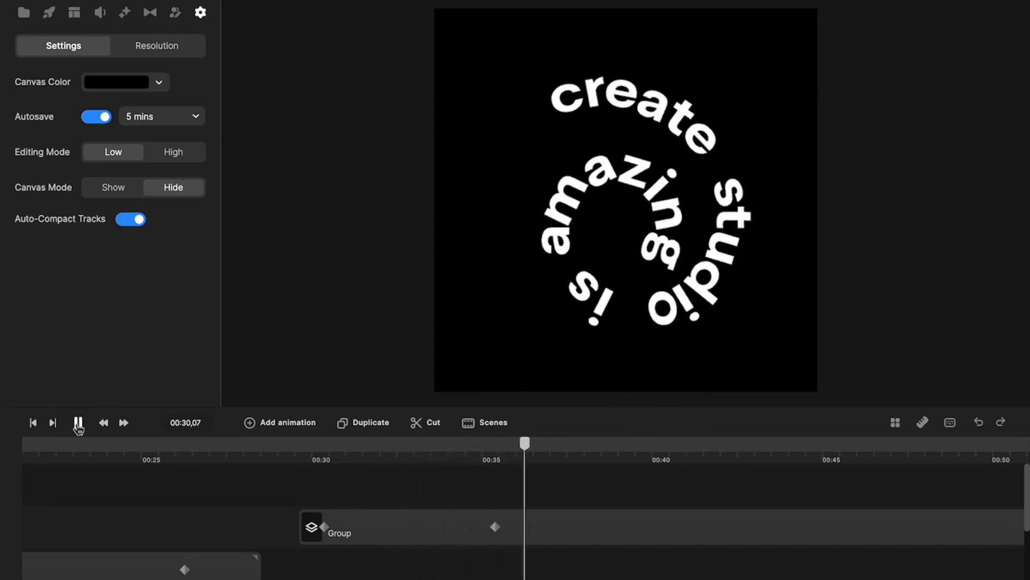
pyautogui.click(788, 516)
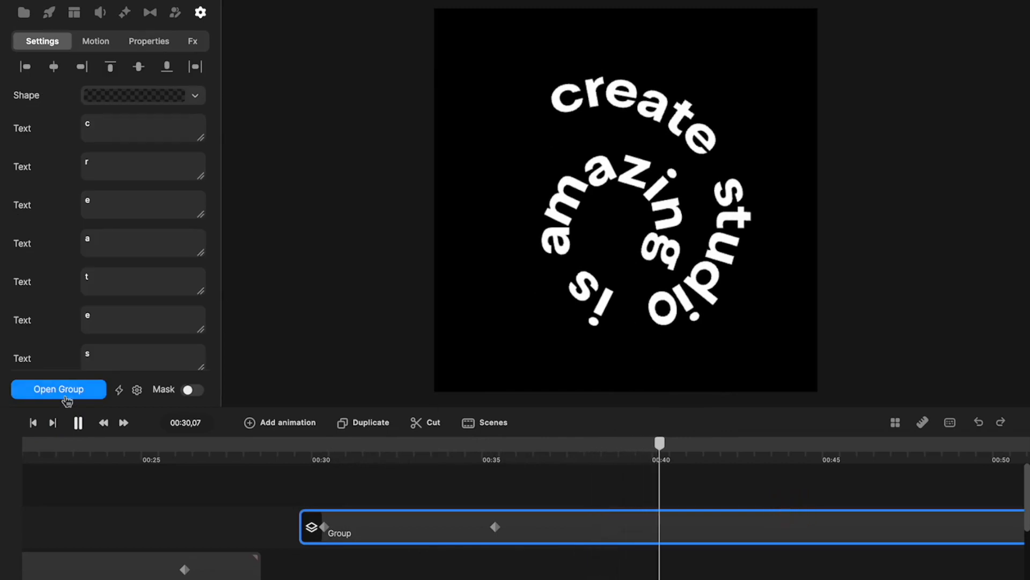
pyautogui.click(78, 423)
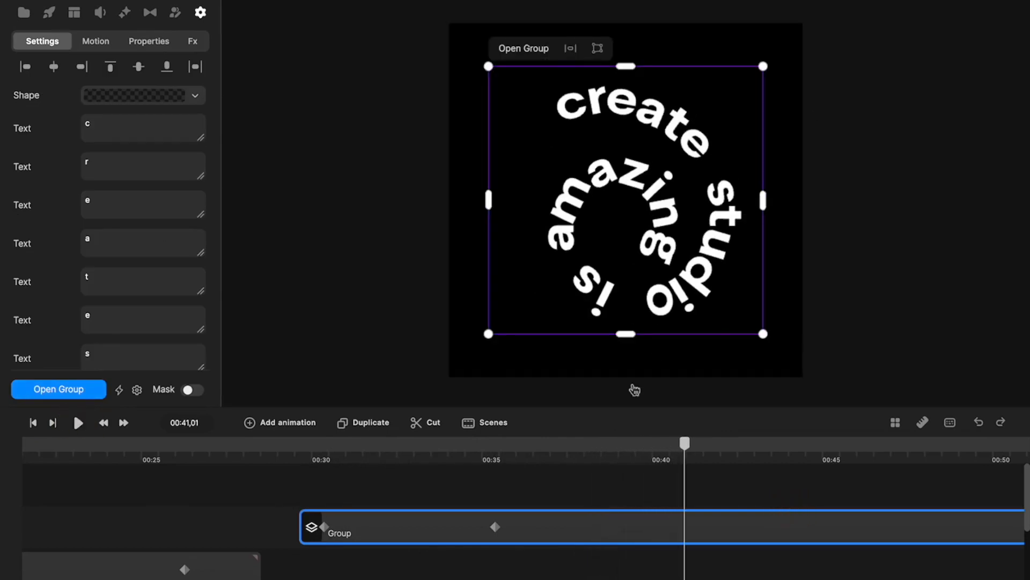
# Examine the group's Z rotation value at the end keyframe, around 00:35,15.
pyautogui.moveTo(687, 444); pyautogui.dragTo(499, 486)
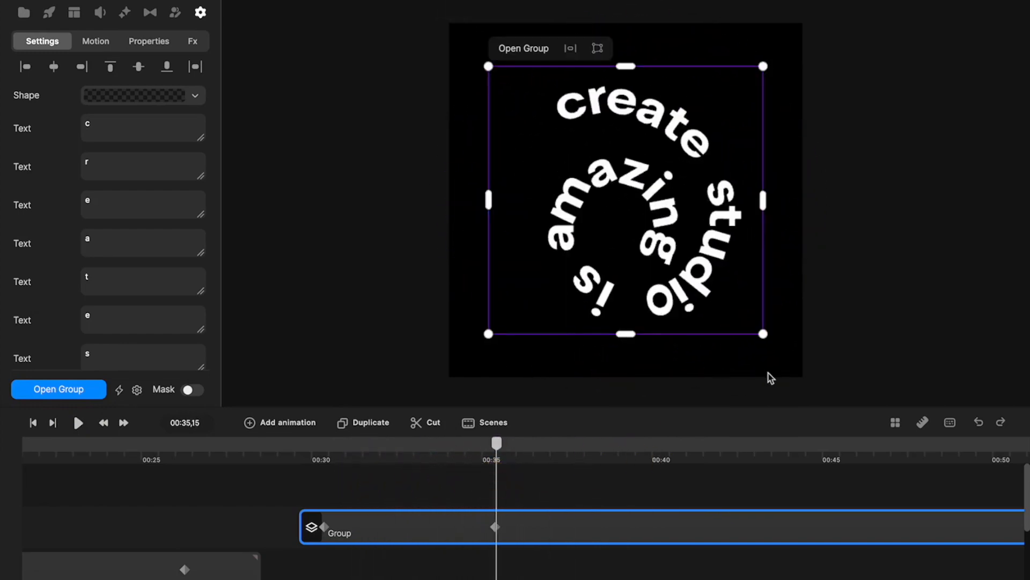
pyautogui.click(767, 346)
pyautogui.click(148, 41)
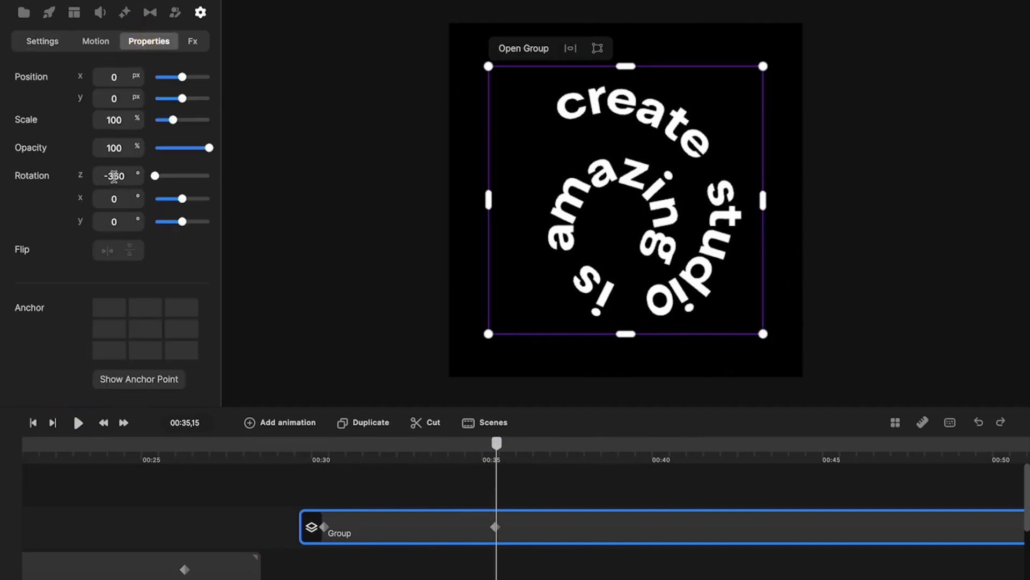
pyautogui.moveTo(128, 179); pyautogui.dragTo(110, 177)
pyautogui.moveTo(126, 171); pyautogui.dragTo(108, 170)
# Play back the rotating spiral text from 00:30,01, and replay it from the same point.
pyautogui.click(311, 453)
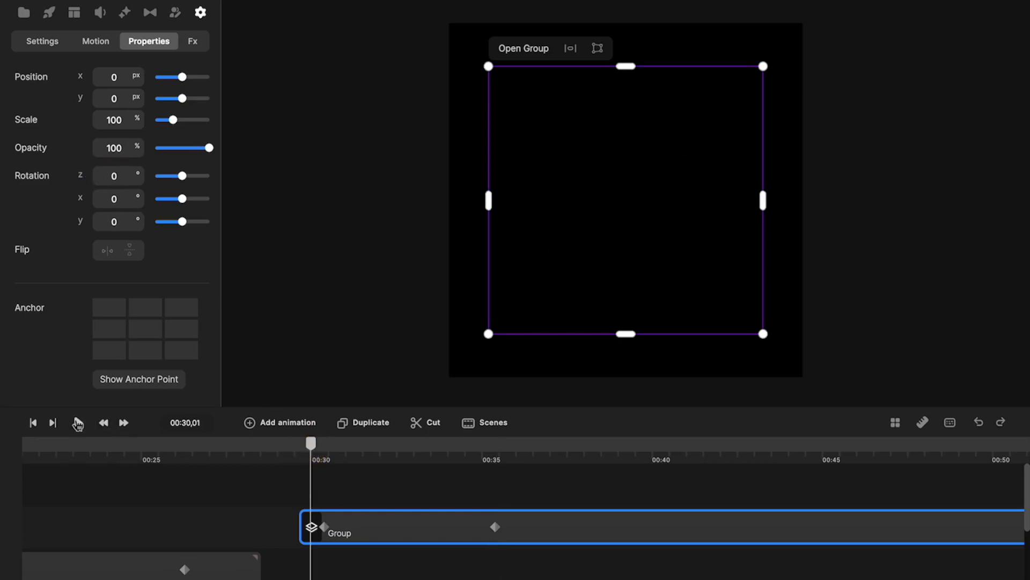
pyautogui.click(78, 424)
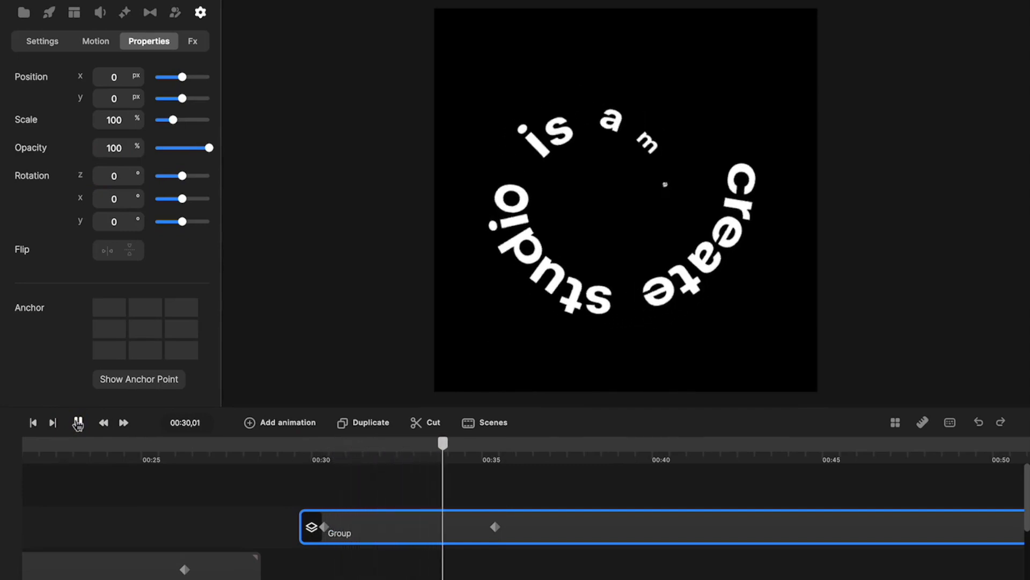
pyautogui.click(78, 423)
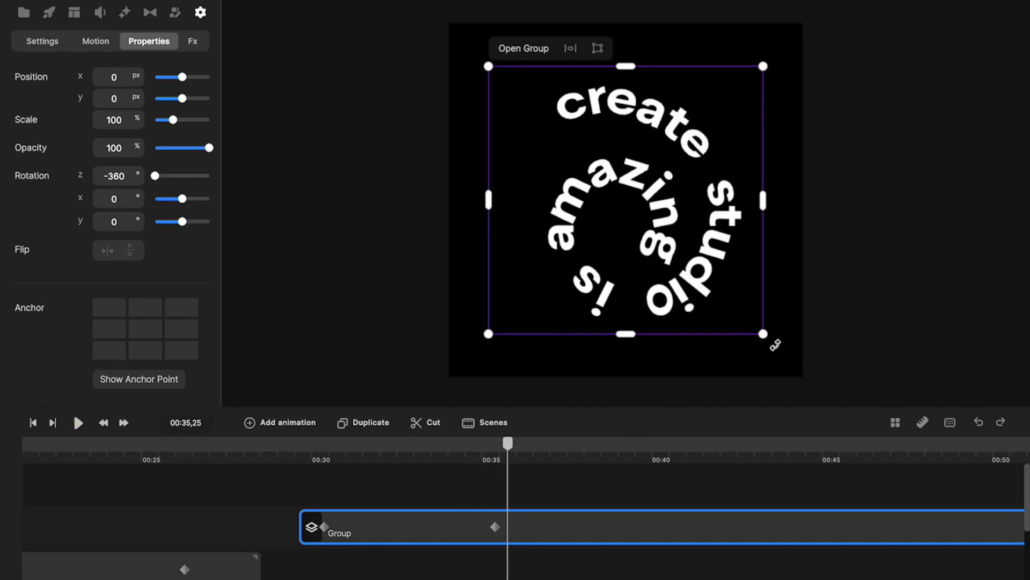
pyautogui.moveTo(775, 346)
pyautogui.mouseDown()
pyautogui.moveTo(823, 214)
pyautogui.moveTo(784, 154)
pyautogui.moveTo(527, 161)
pyautogui.moveTo(655, 371)
pyautogui.moveTo(782, 324)
pyautogui.moveTo(770, 341)
pyautogui.mouseUp()
pyautogui.click(311, 451)
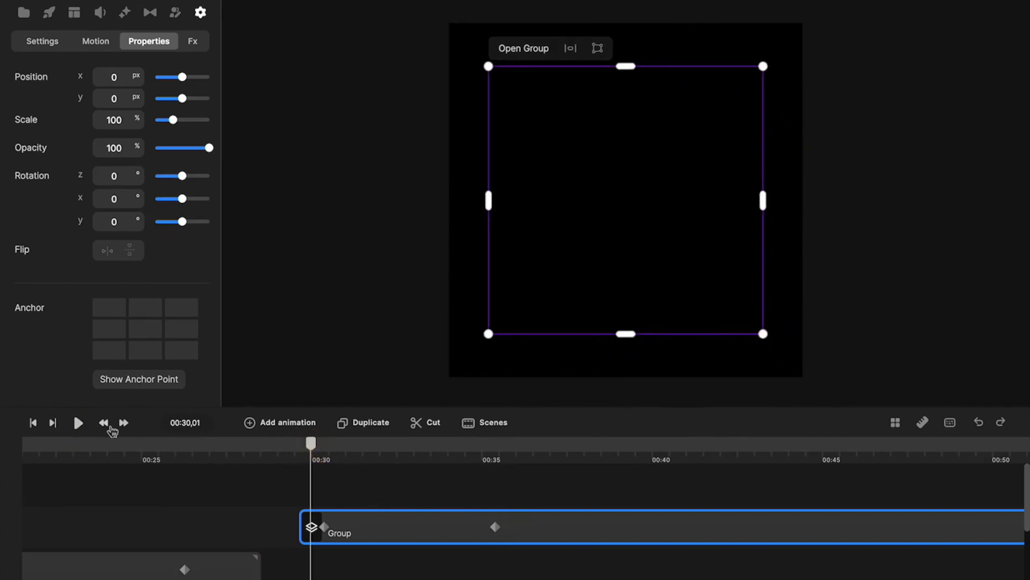
pyautogui.click(79, 423)
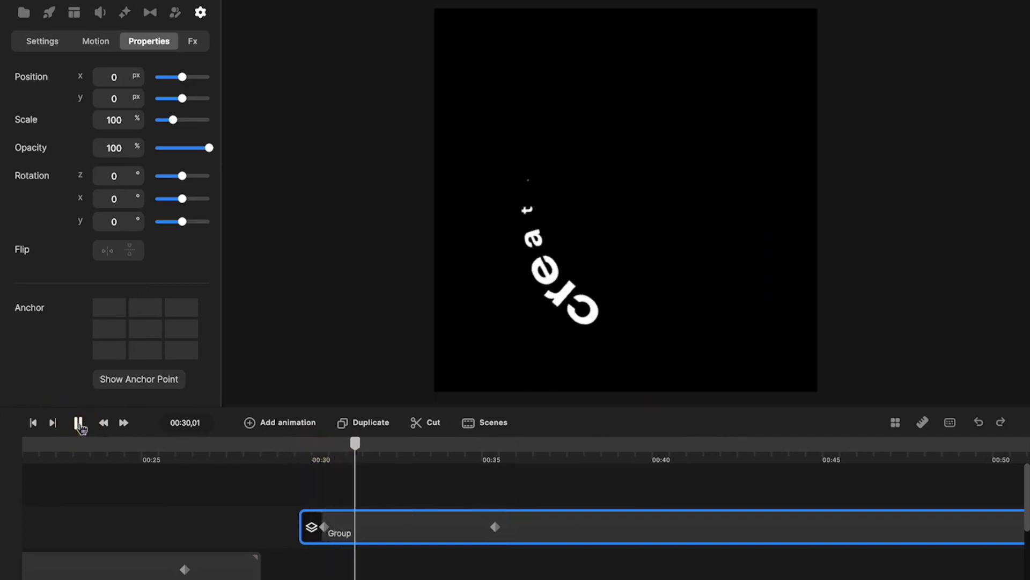